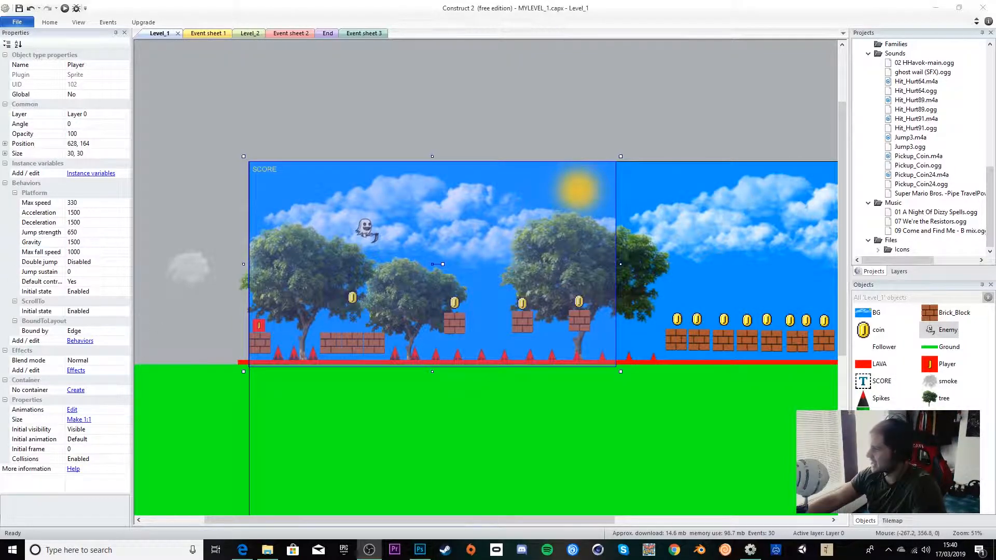
Step: Look over the Level_1 and Level_2 layouts, inspecting the Level_2 background and the Exit object
middle_drag(611, 343, 341, 282)
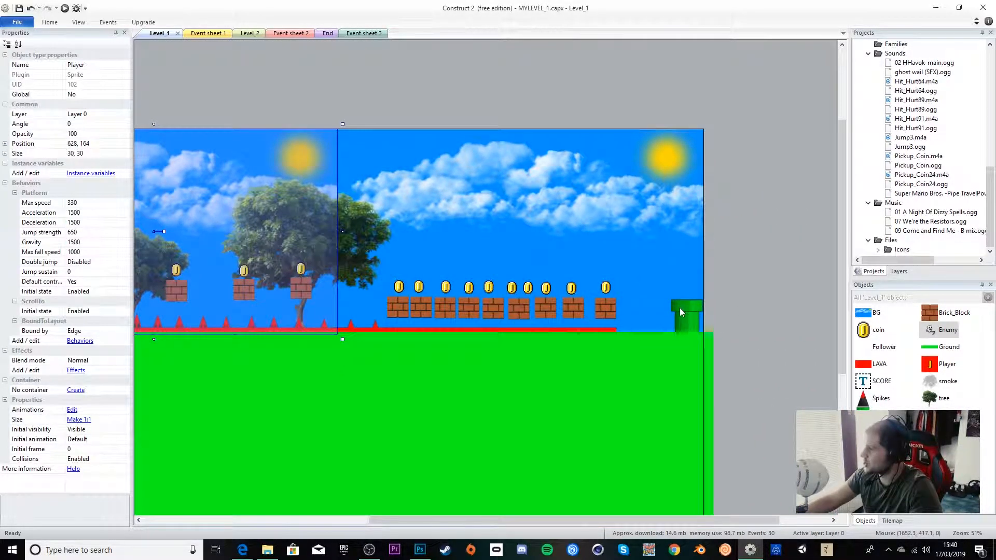
click(240, 33)
middle_drag(381, 291, 622, 280)
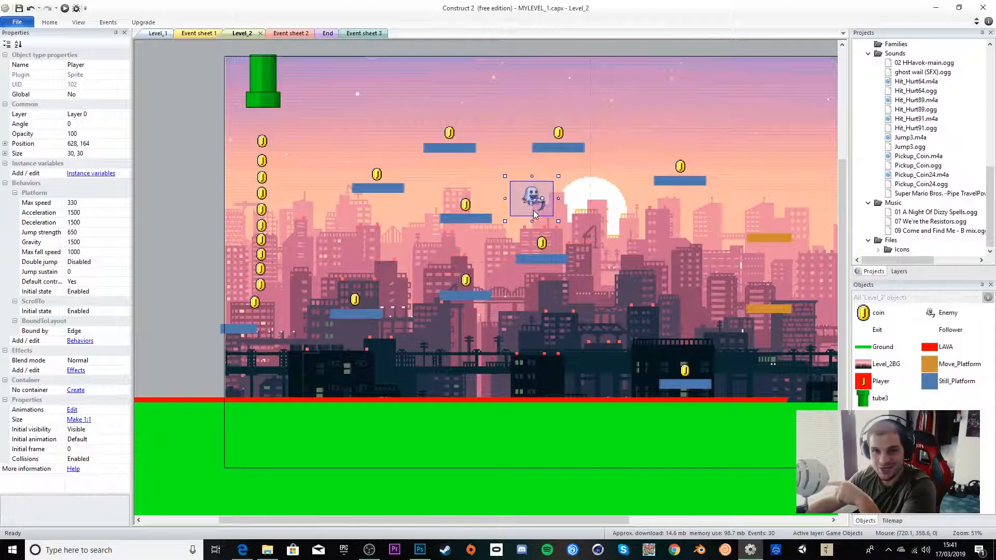
middle_drag(620, 241, 415, 234)
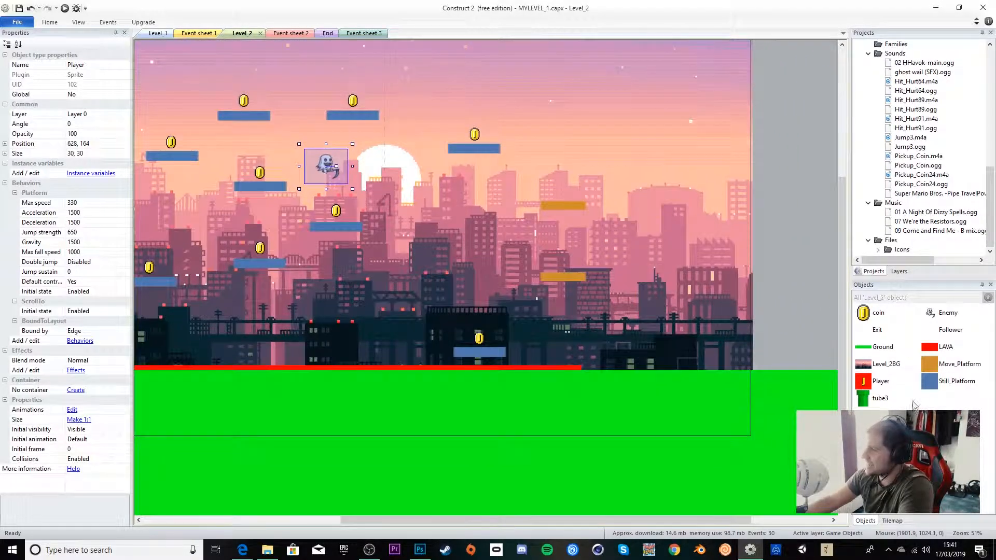
click(726, 343)
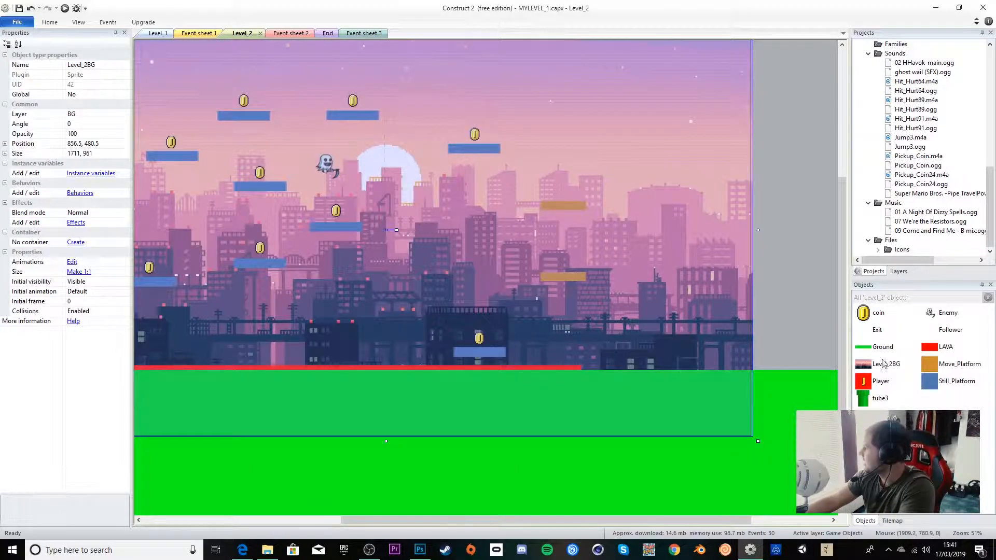
click(876, 330)
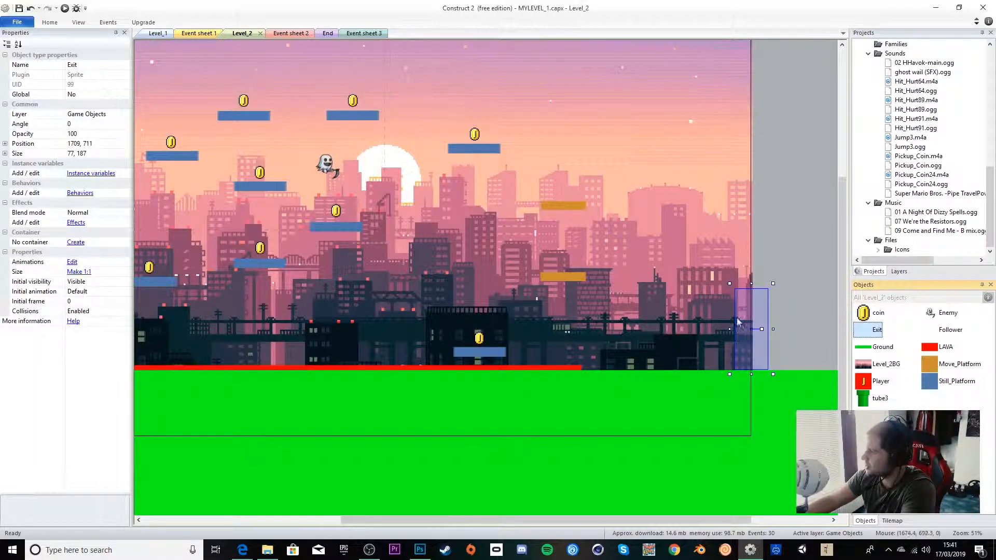
Step: Look over the End layout, then survey the Level_1 layout around its starting area
click(328, 33)
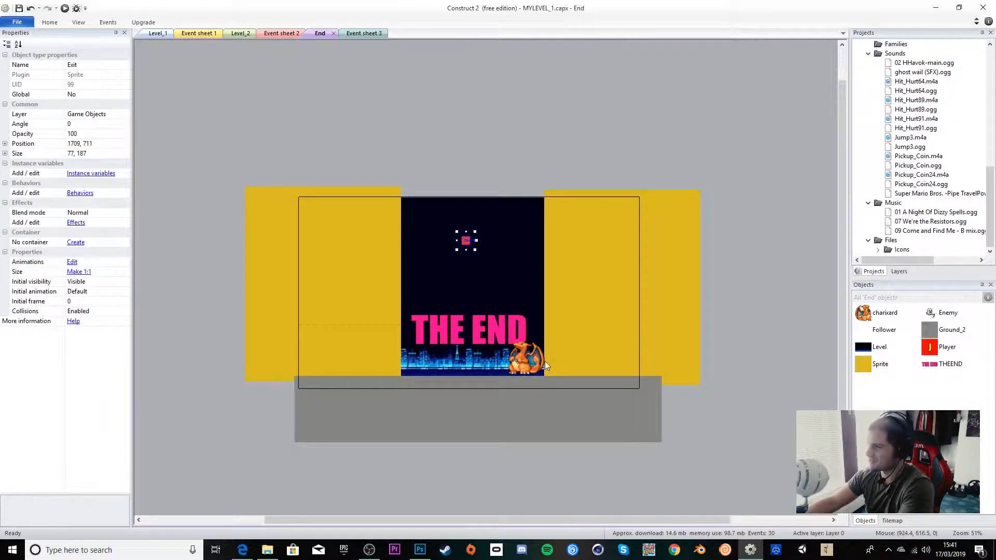
click(152, 34)
middle_drag(367, 264, 563, 274)
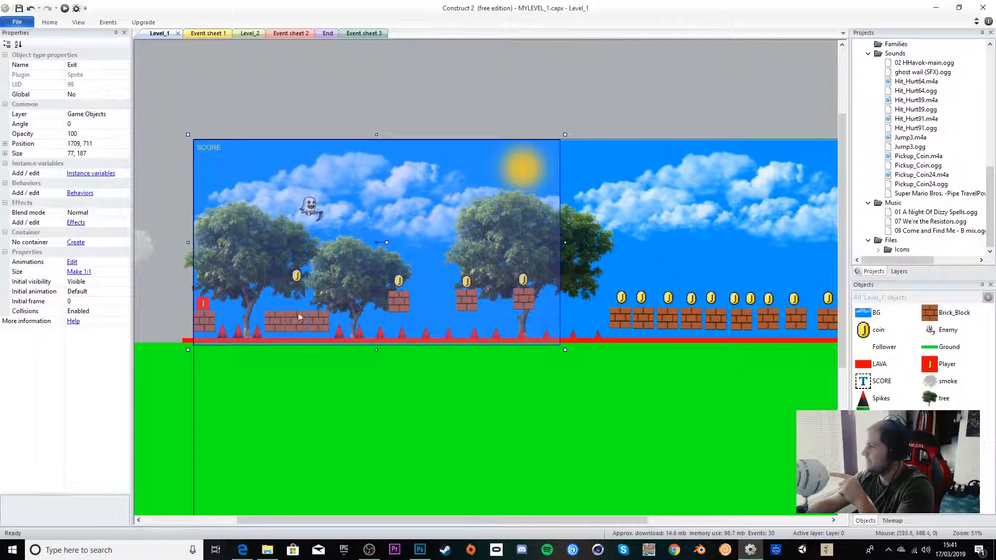
middle_drag(570, 387, 524, 380)
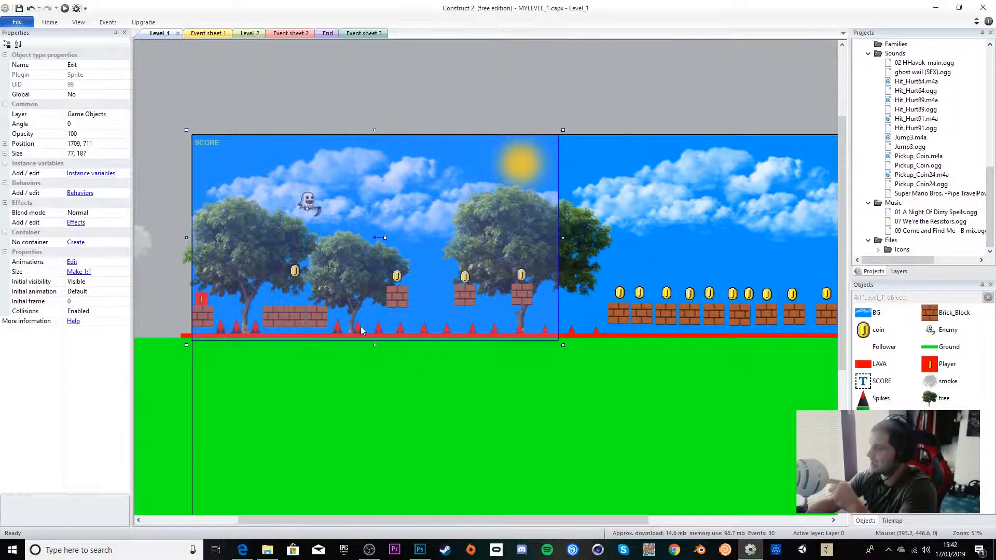
middle_drag(633, 343, 324, 283)
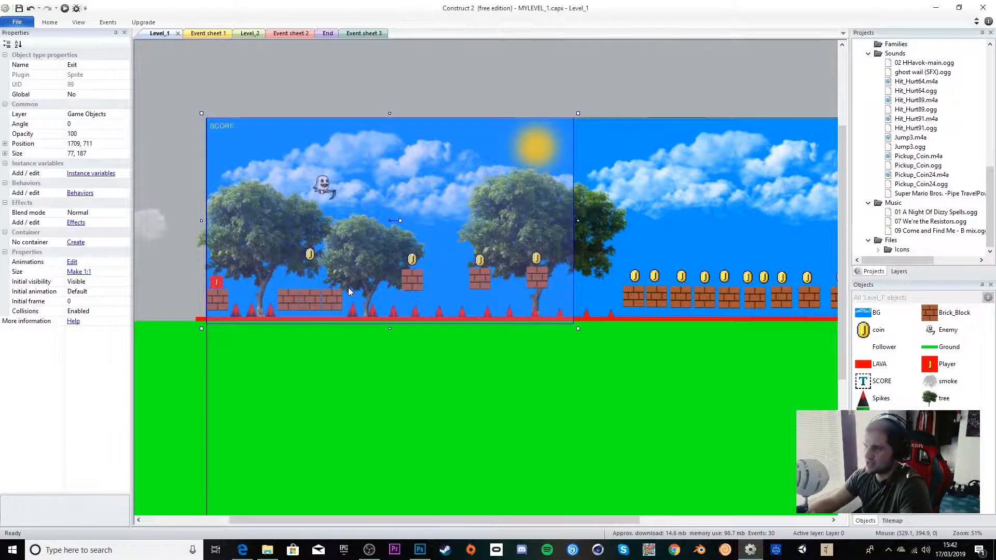
middle_drag(551, 285, 559, 317)
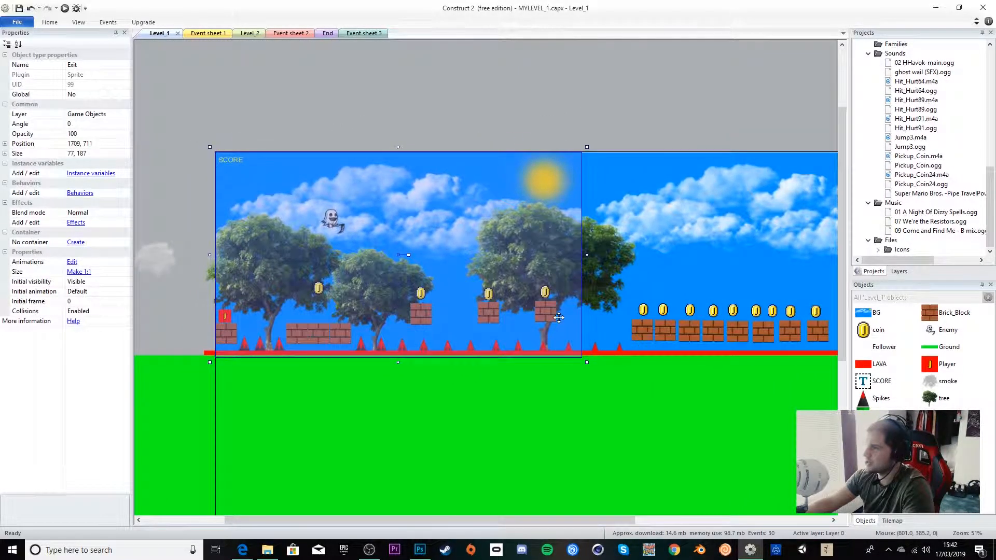
mouse_move(390, 240)
middle_down()
mouse_move(334, 243)
mouse_move(397, 226)
middle_up()
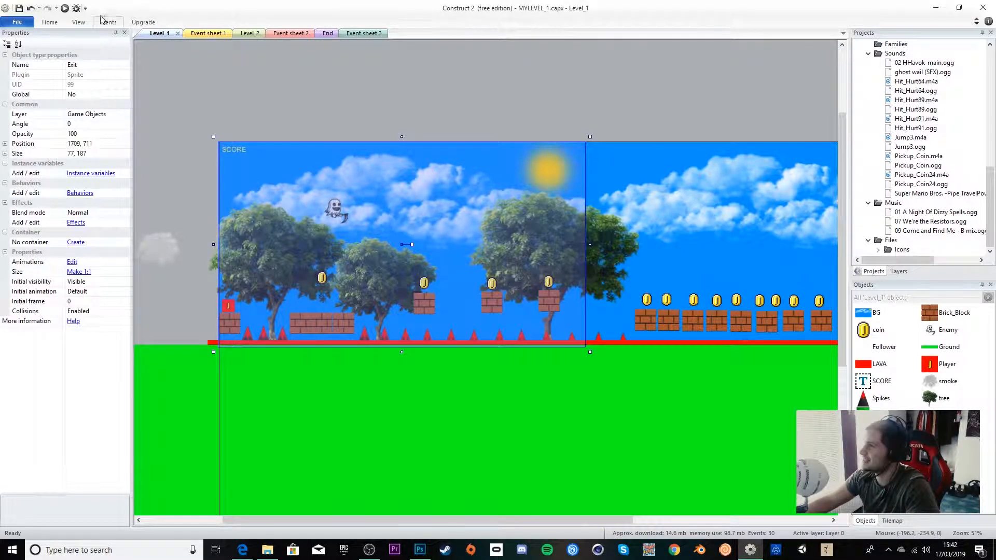
Step: Preview the Level_1 layout in the browser and play it with the arrow keys, then close the preview tab
click(66, 9)
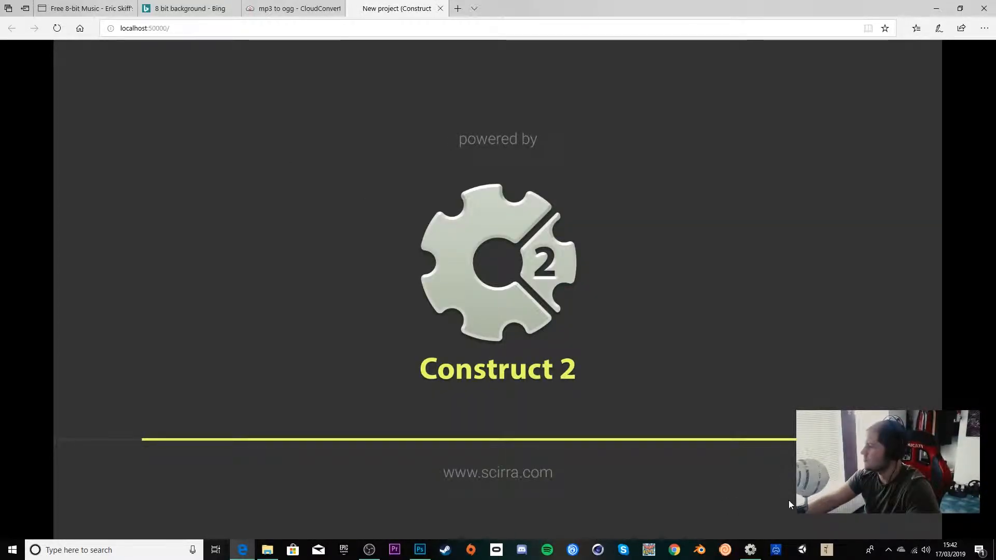
key(Right)
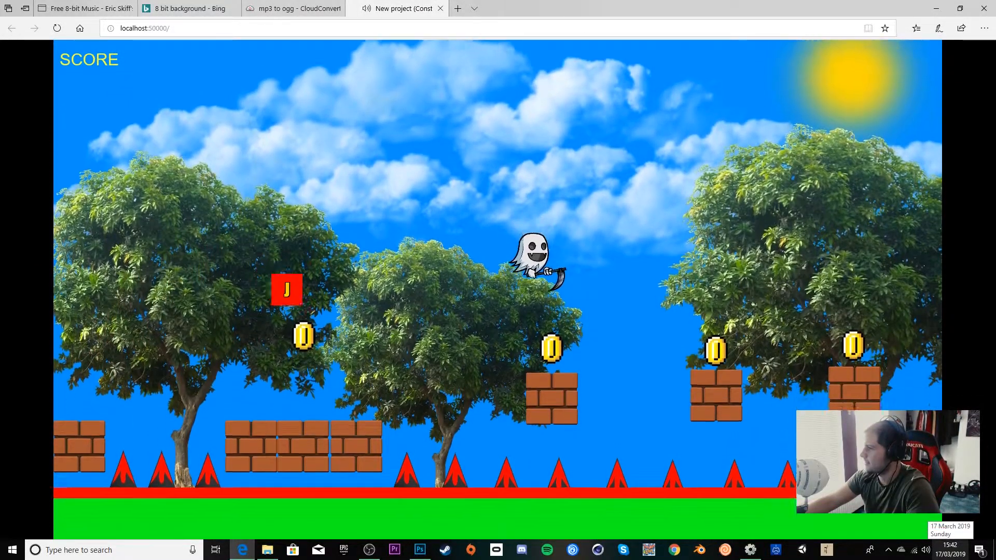
key(Left)
key(Up)
key(Left)
key(Right)
key(Right)
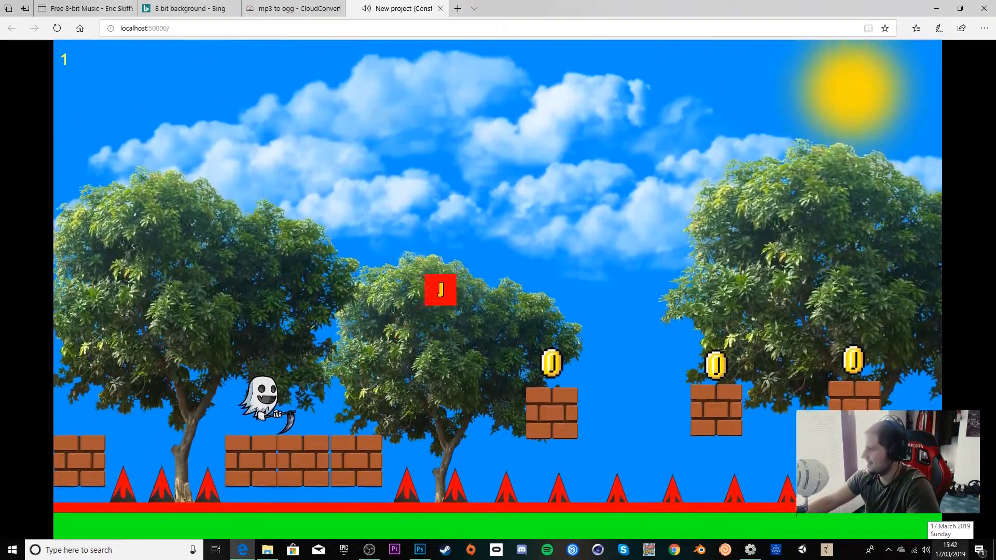
key(Right)
key(Up)
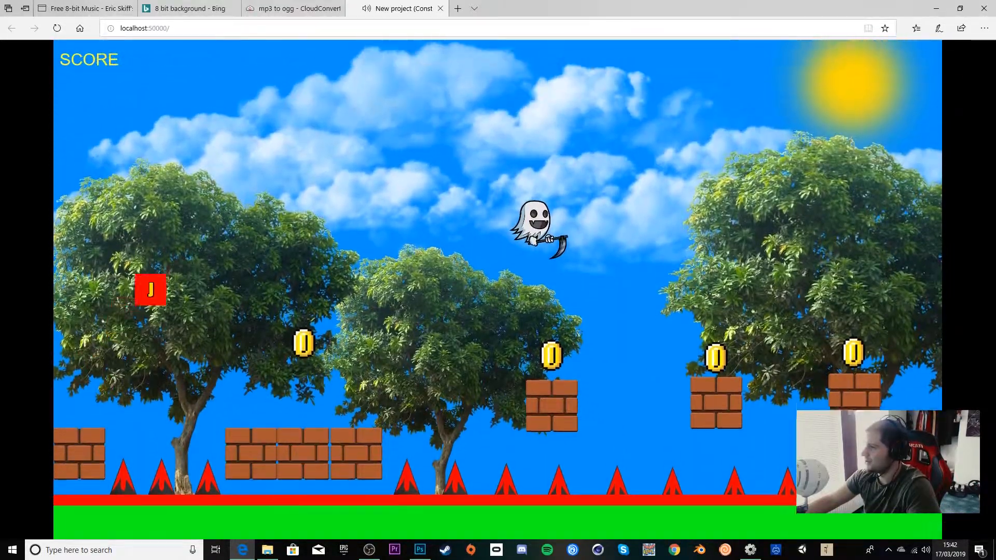
key(Left)
key(Left)
key(Right)
key(Up)
key(Right)
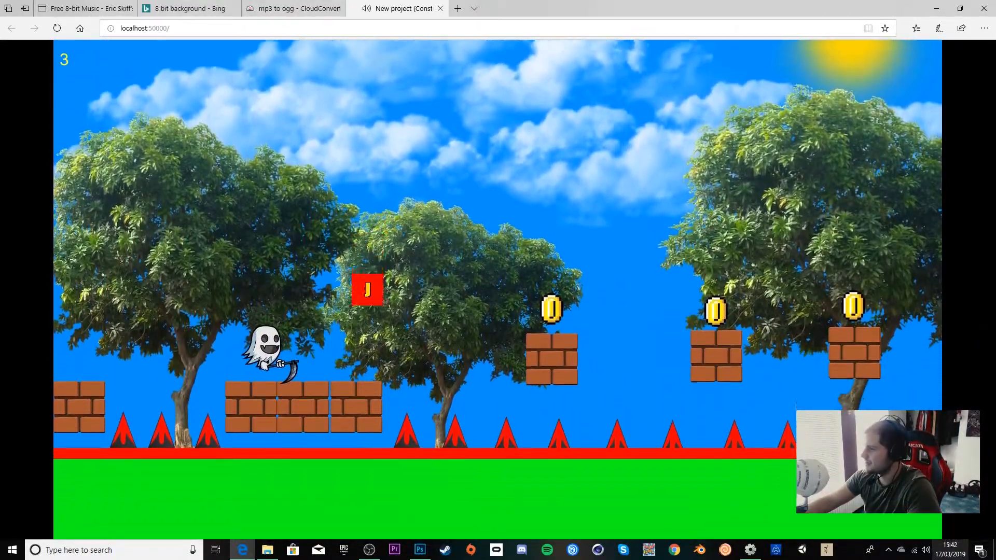
key(Up)
key(Right)
key(Up)
key(Up)
key(Right)
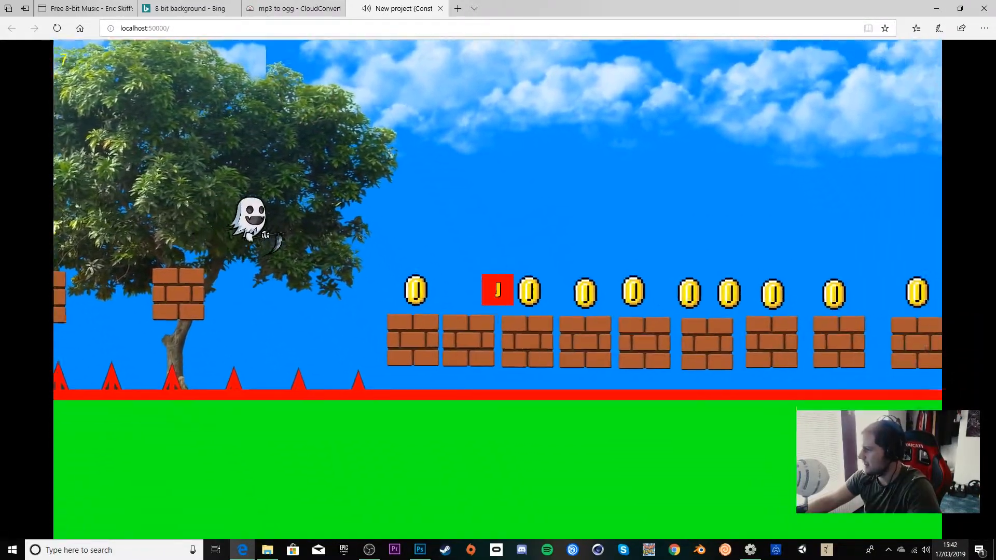
key(Left)
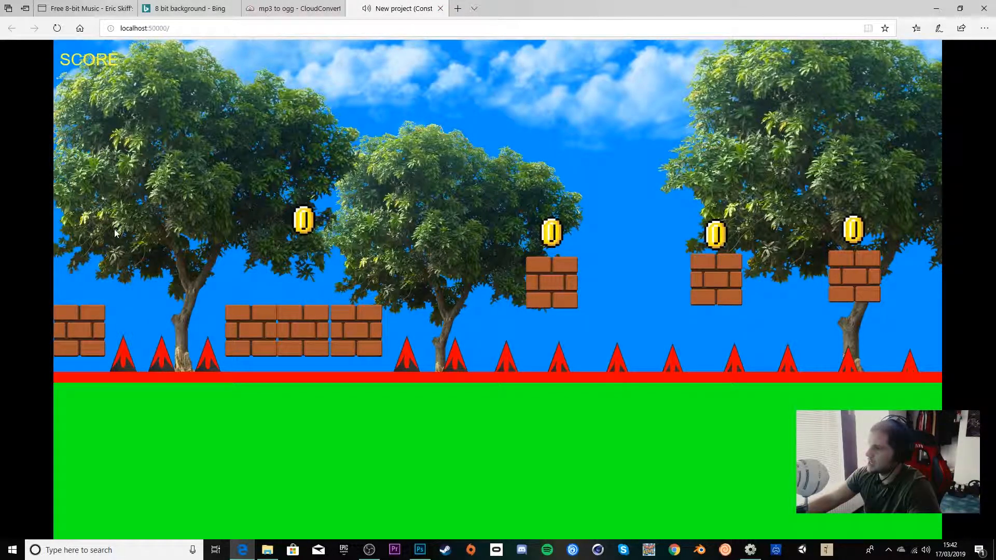
click(440, 9)
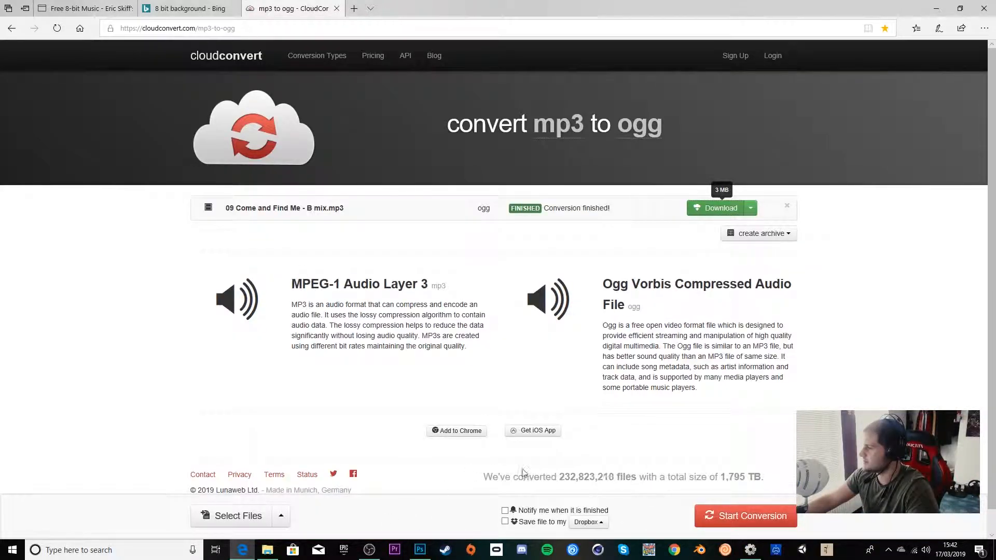
Step: Return to the editor and read through the events in Event sheet 1
click(935, 9)
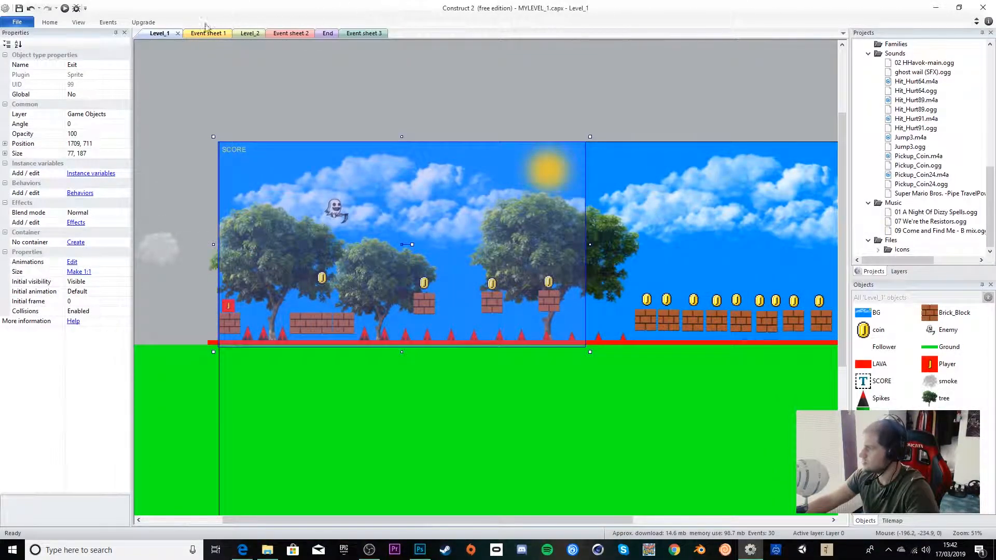
click(200, 33)
scroll(197, 312, down, 1)
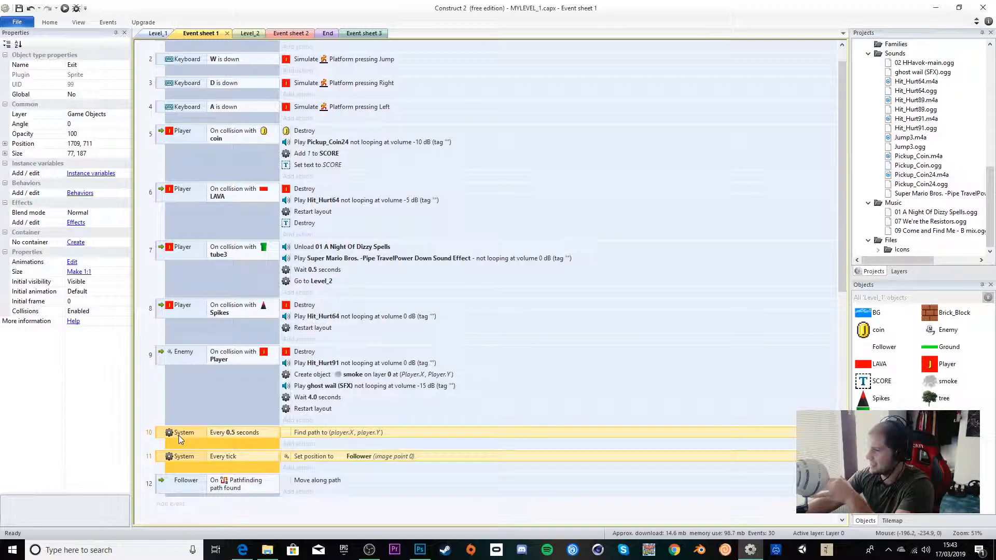
scroll(318, 450, down, 1)
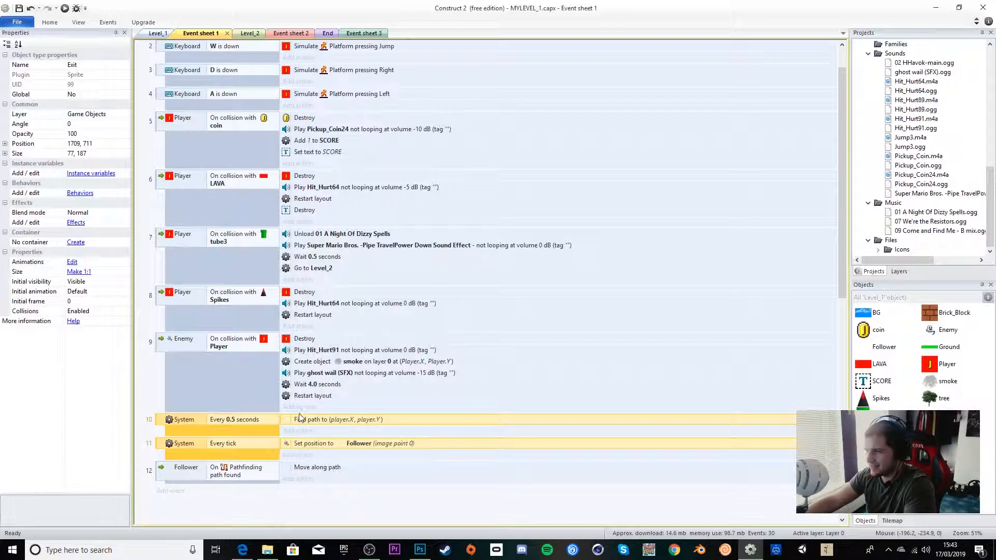
Step: Inspect the Follower object in Level_1 and review its Pathfinding behaviour list
click(157, 34)
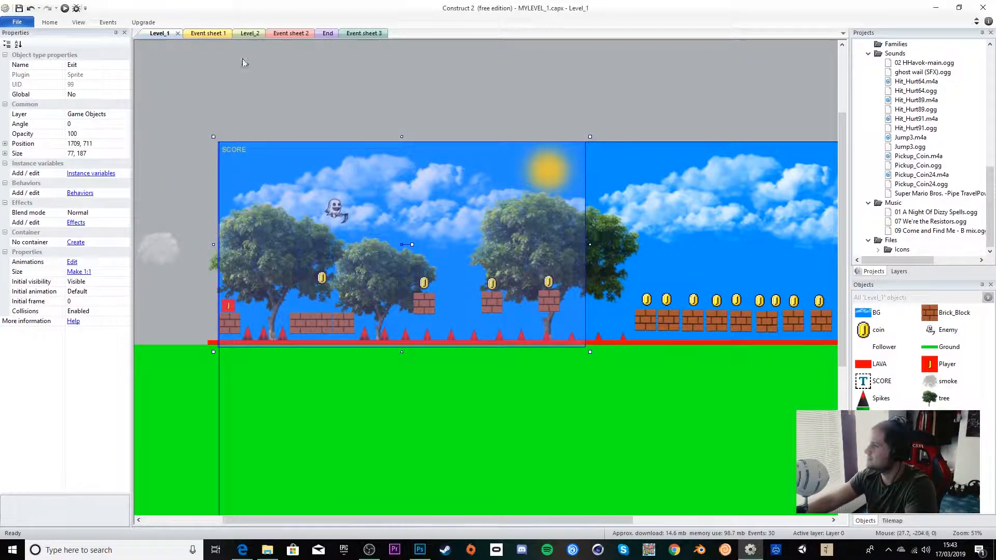
click(306, 209)
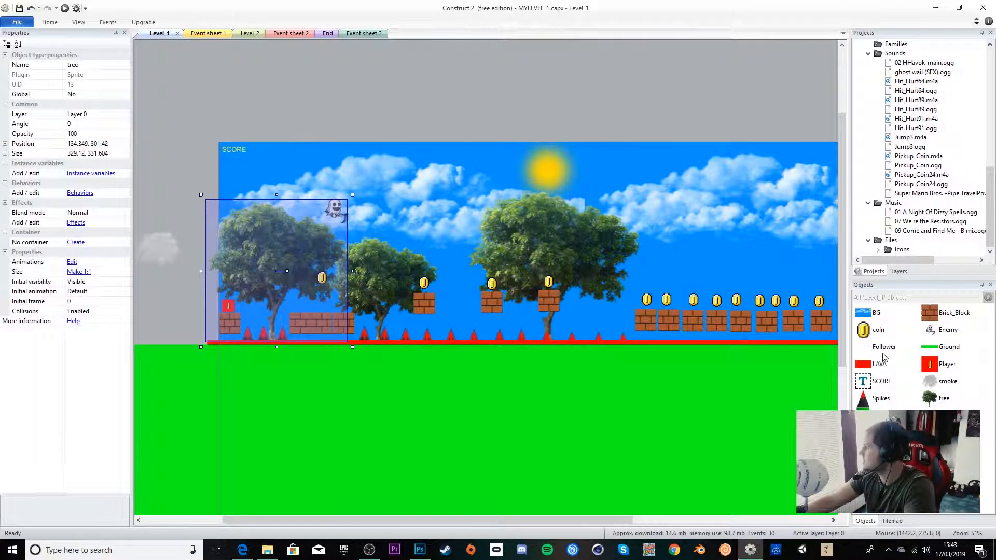
click(879, 349)
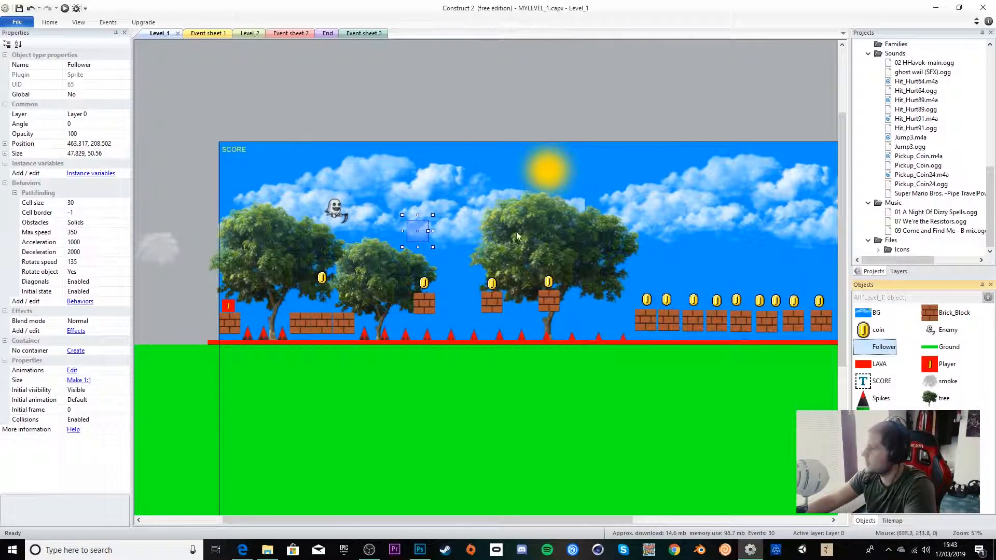
click(421, 237)
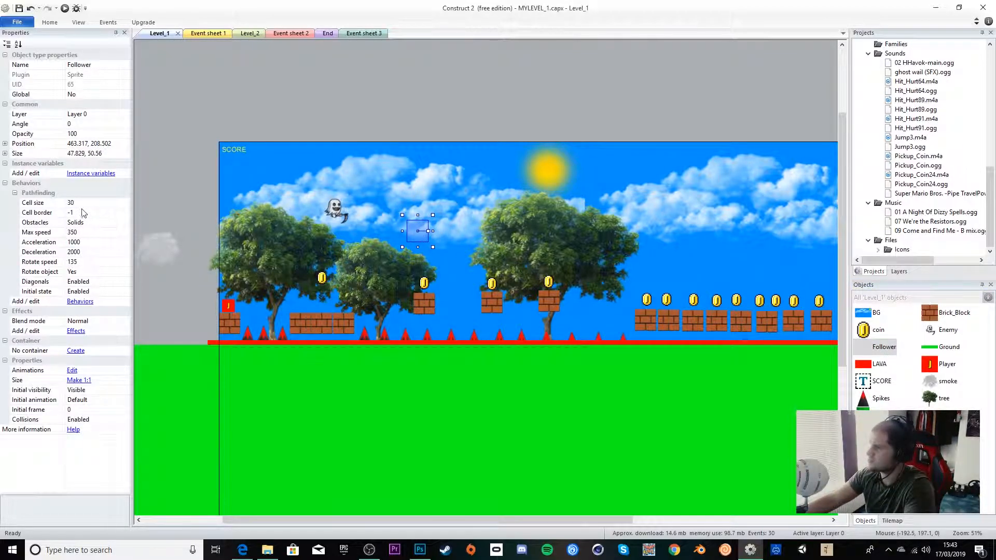
click(80, 302)
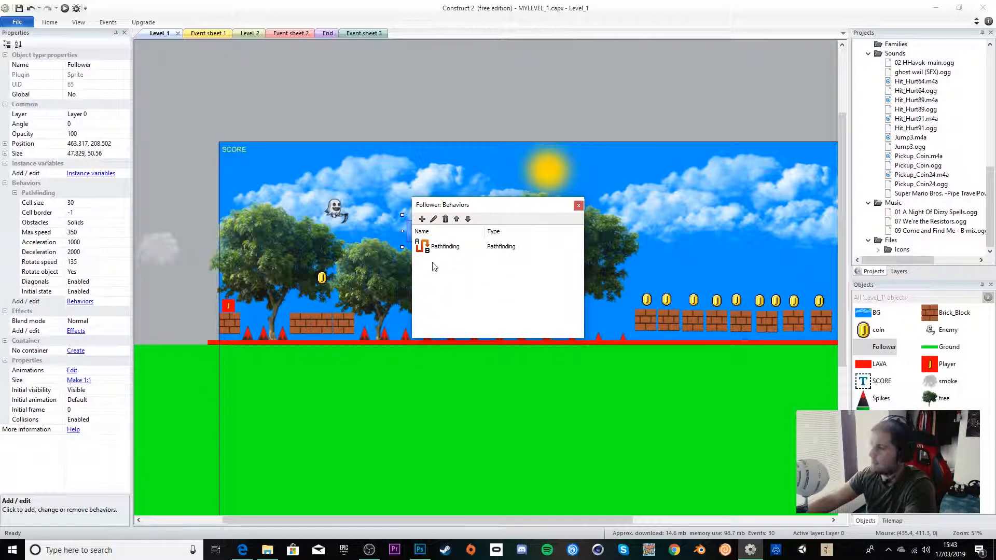
click(578, 207)
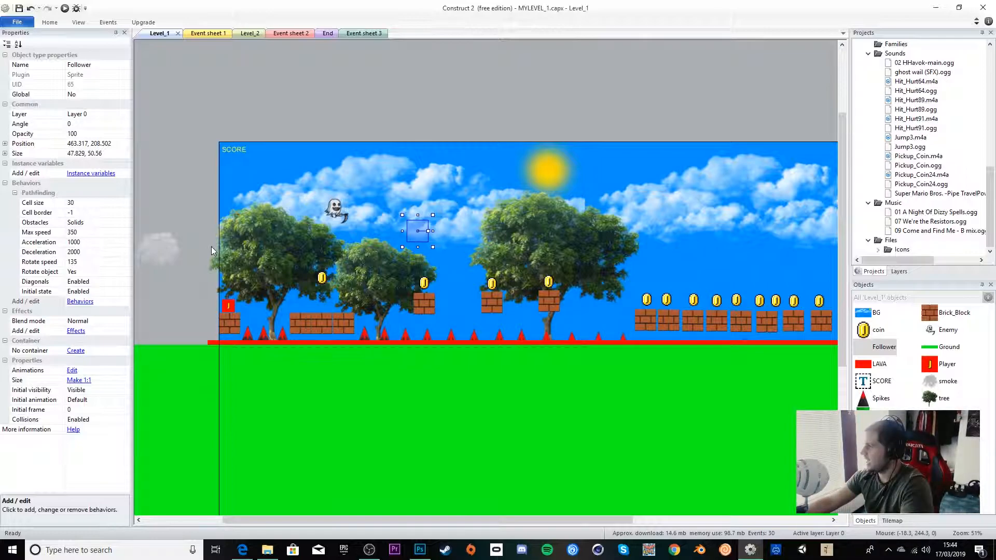
Step: Review the Level_2 layout and Event sheet 2, then save the project
click(254, 33)
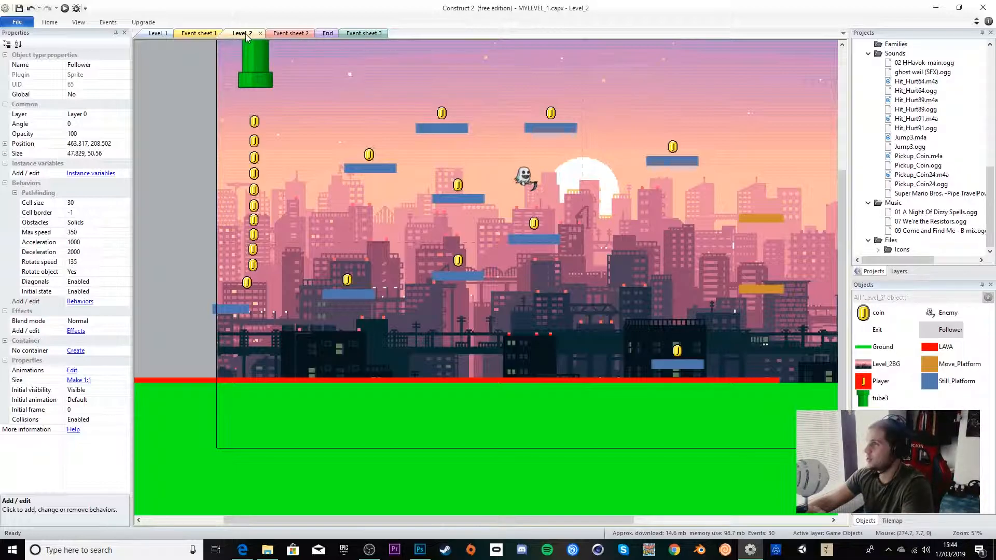
click(289, 33)
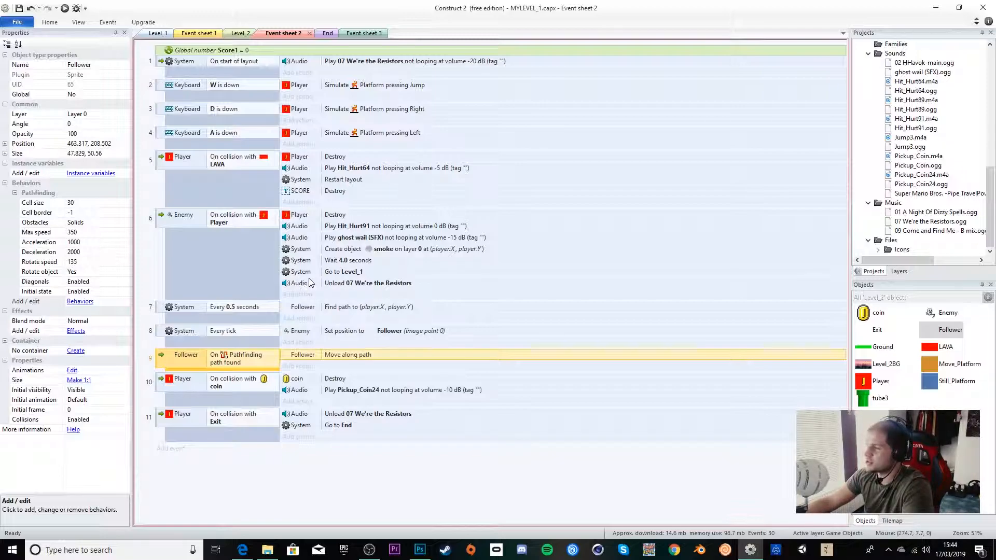
key(ctrl+s)
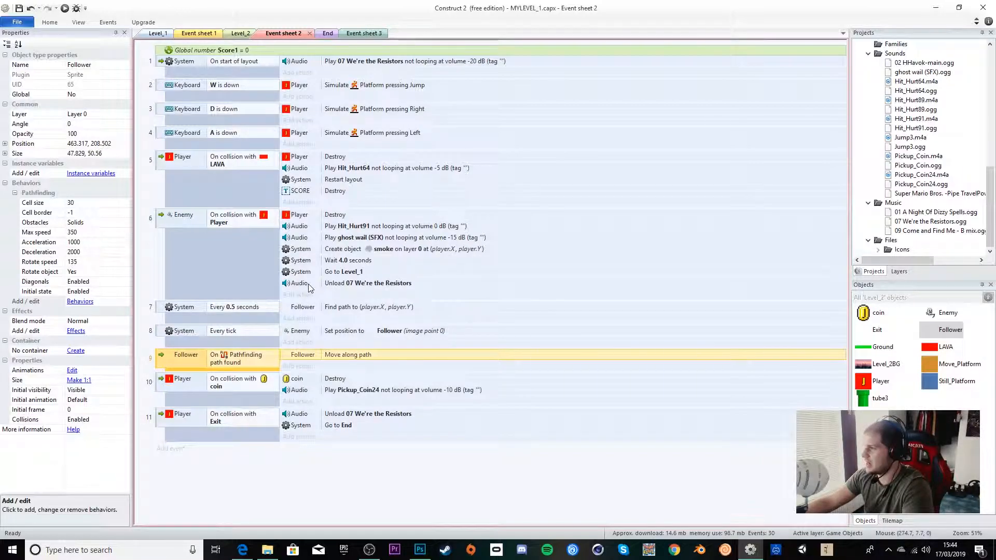
Step: Preview the current layout in the browser, then close the preview and return to the editor
click(65, 10)
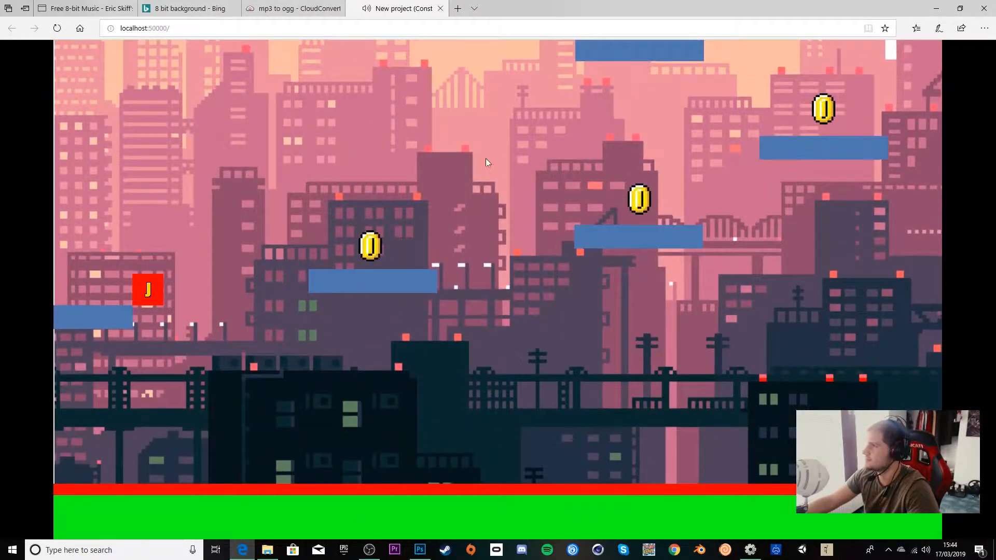
click(439, 8)
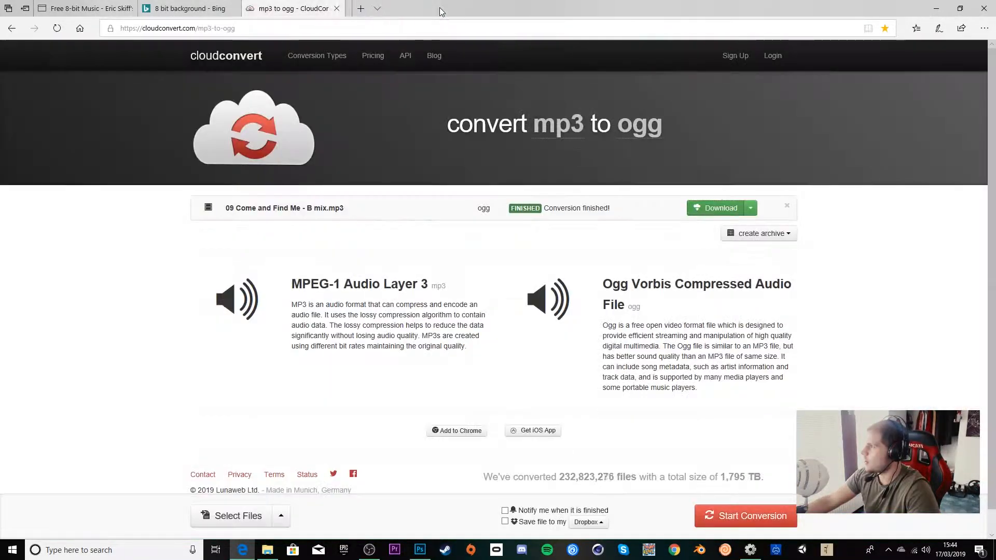
click(938, 10)
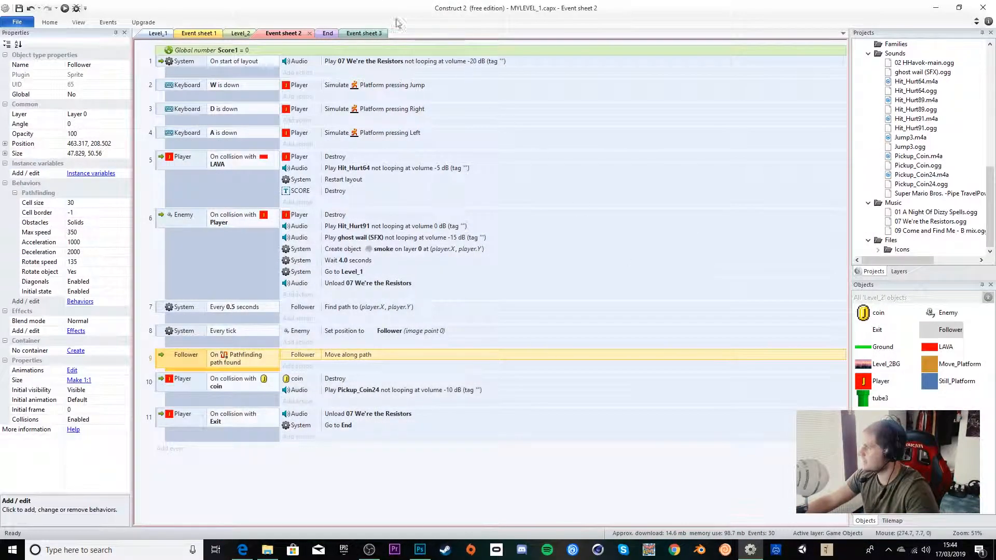
Step: Switch to the Level_1 layout and preview it in the browser
click(159, 34)
click(64, 9)
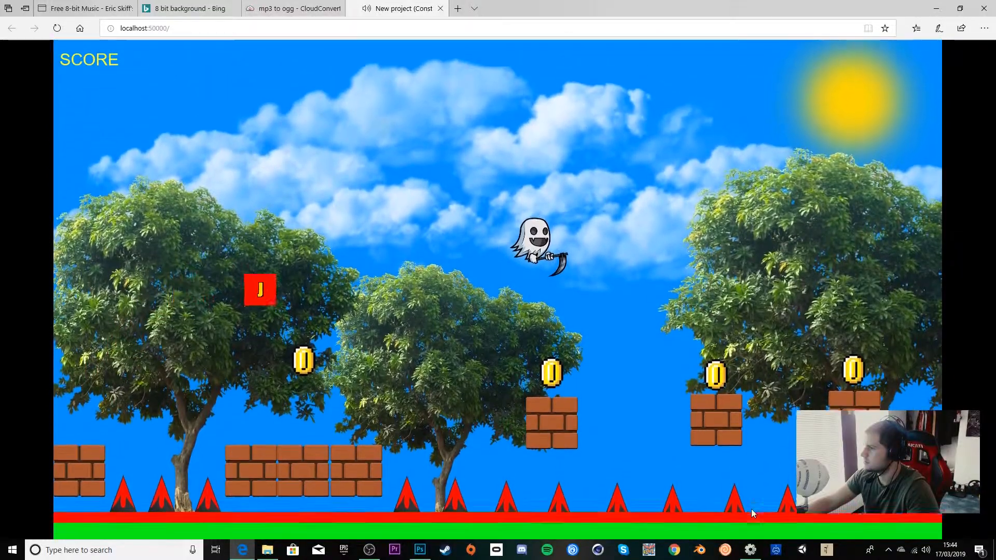
Step: Play Level_1 in the preview, running and jumping across the platforms to reach the pipe into Level_2
key(Left)
key(Right)
key(Up)
key(Up)
key(Right)
key(Up)
key(Right)
key(Right)
key(Right)
key(Up)
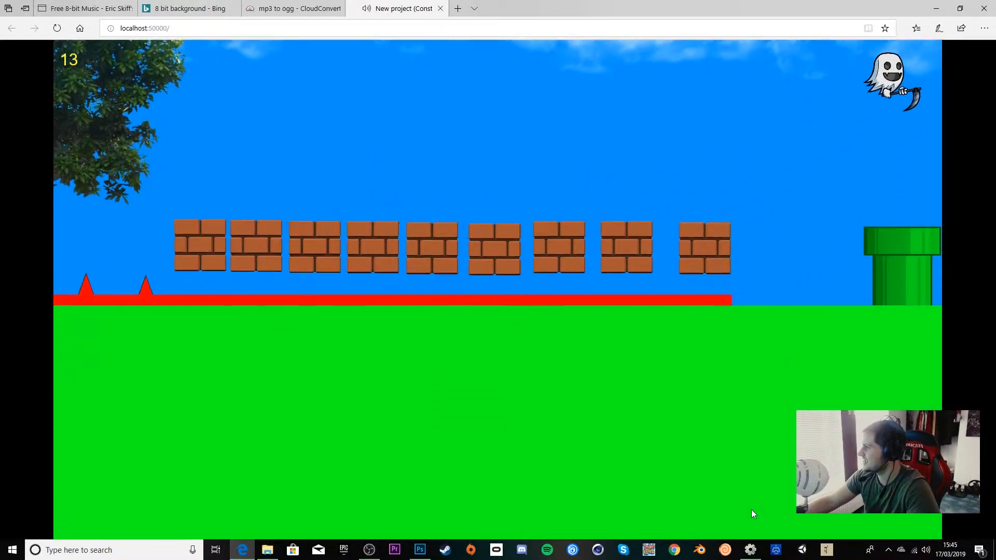
key(Left)
key(Up)
key(Right)
key(Right)
key(Up)
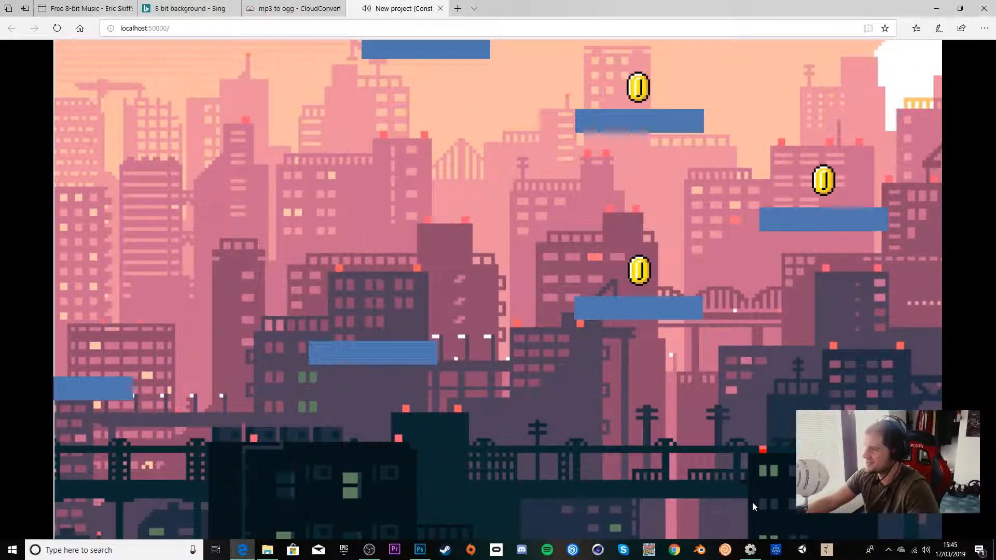
key(Right)
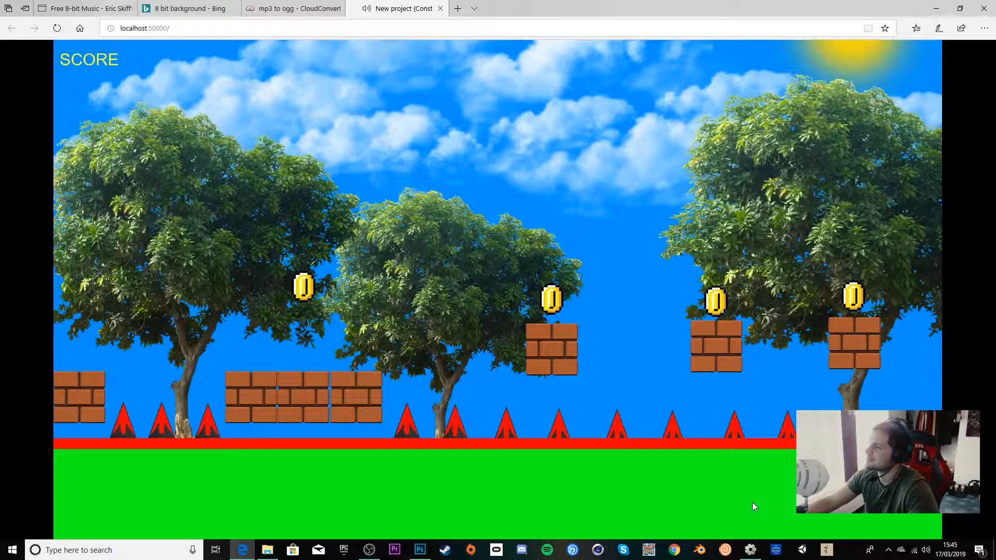
Step: Replay Level_1 from the restart, jumping over the spikes and collecting coins through to the pipe
key(Up)
key(Right)
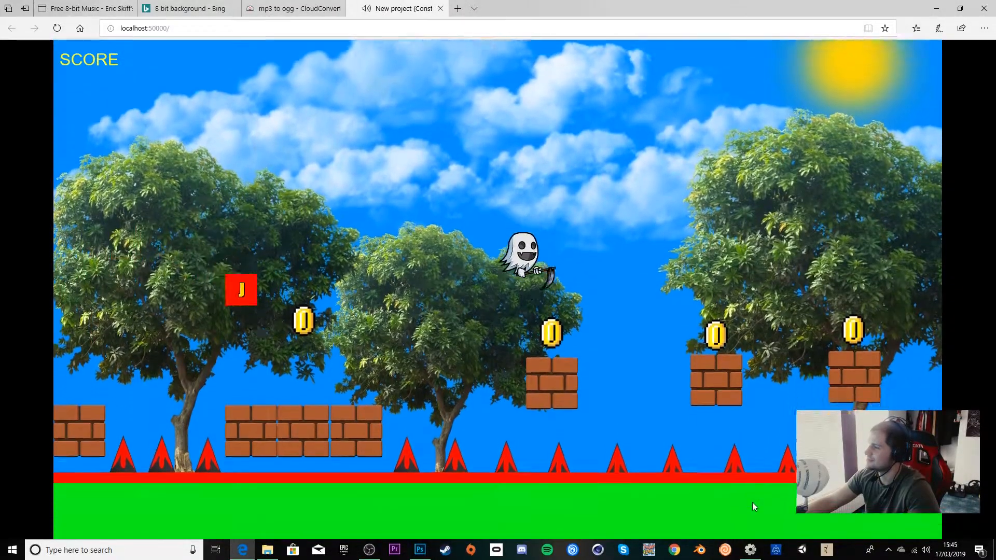
key(Up)
key(Right)
key(Up)
key(Right)
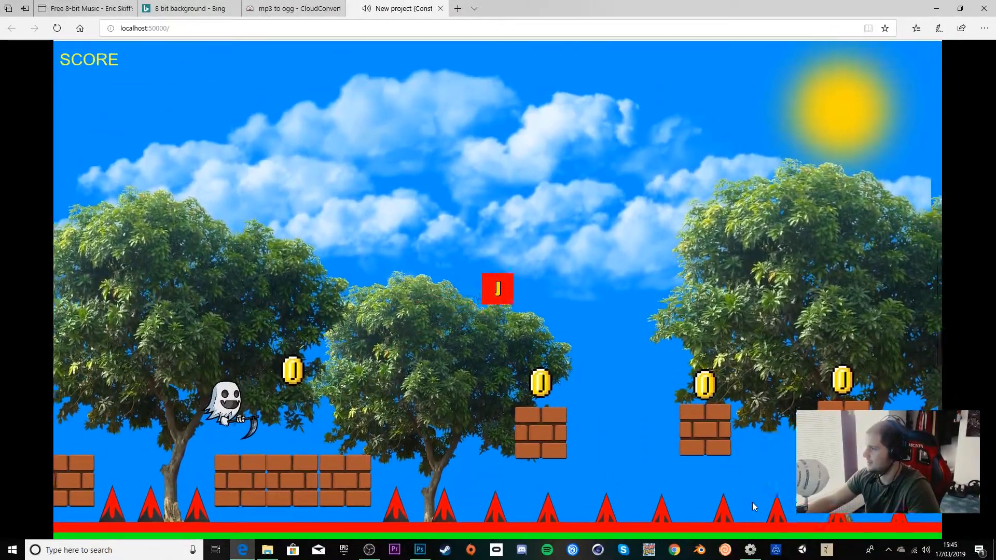
key(Up)
key(Right)
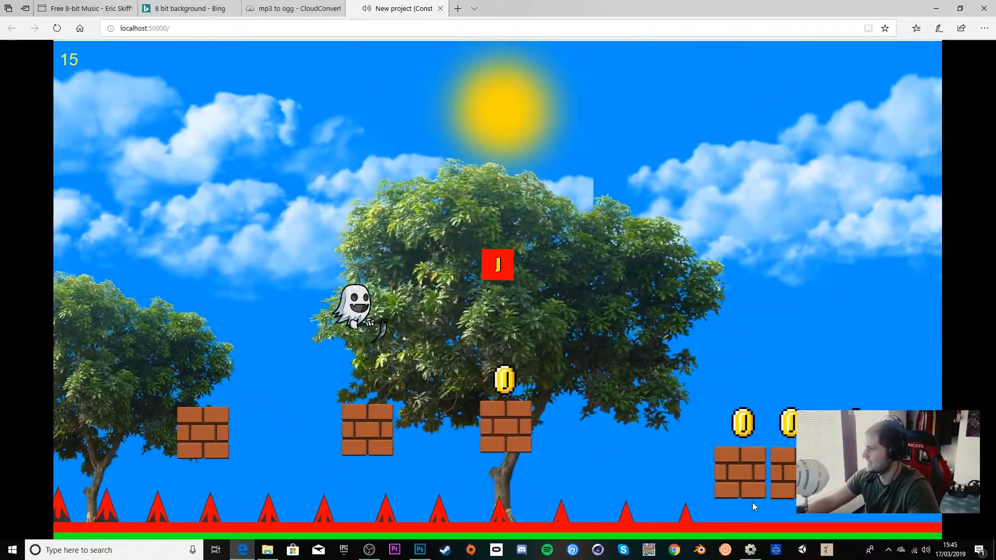
key(Up)
key(Right)
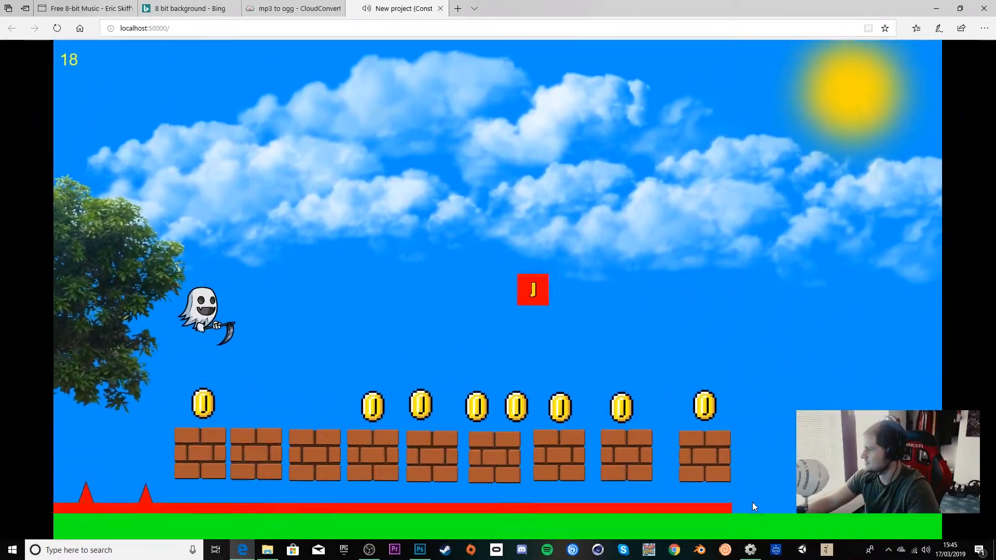
key(Right)
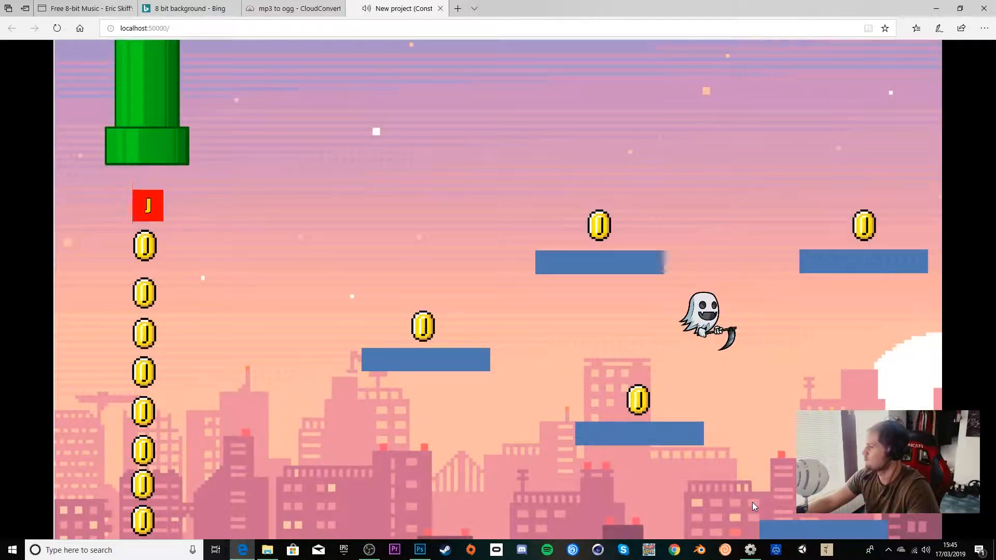
Step: Play through Level_2, jumping between the floating platforms to reach the exit
key(Up)
key(Right)
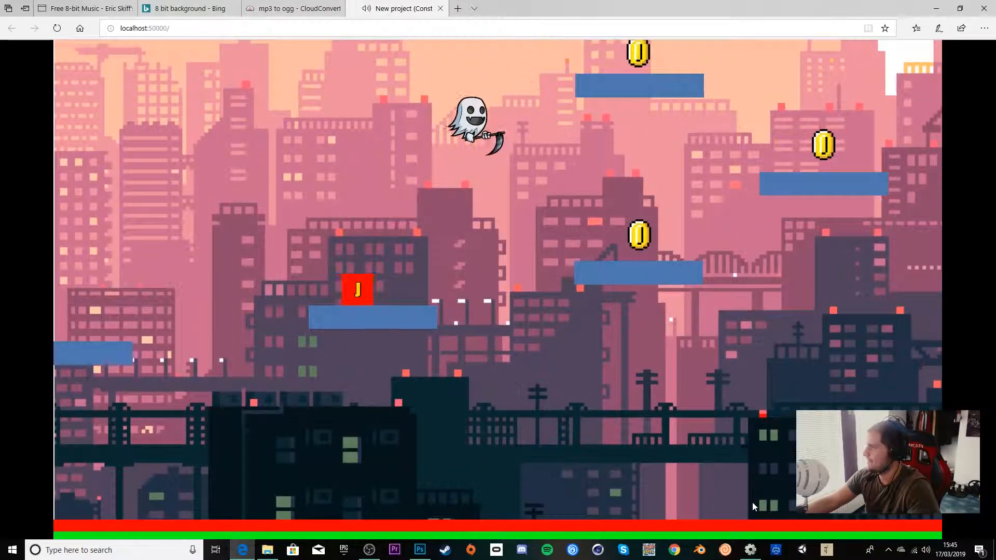
key(Right)
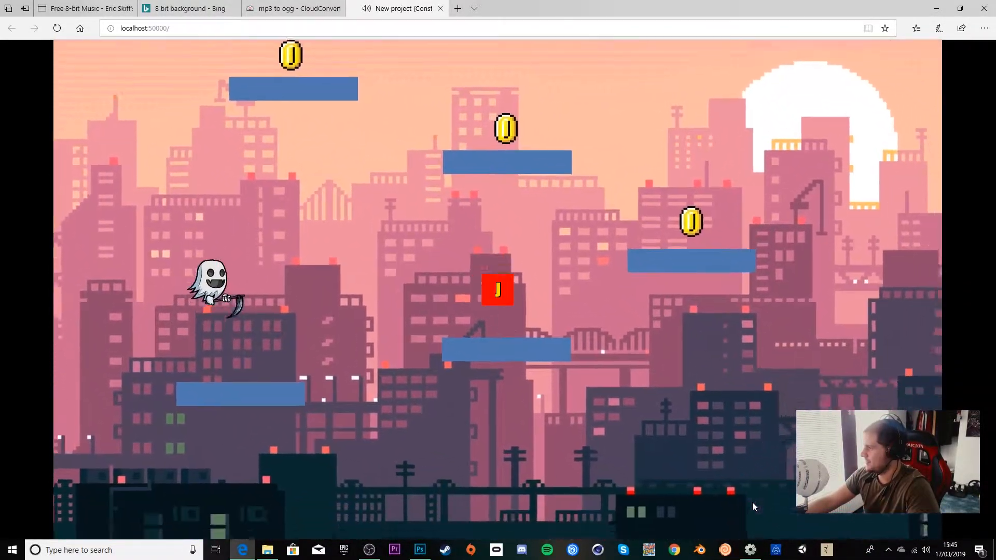
key(Up)
key(Left)
key(Up)
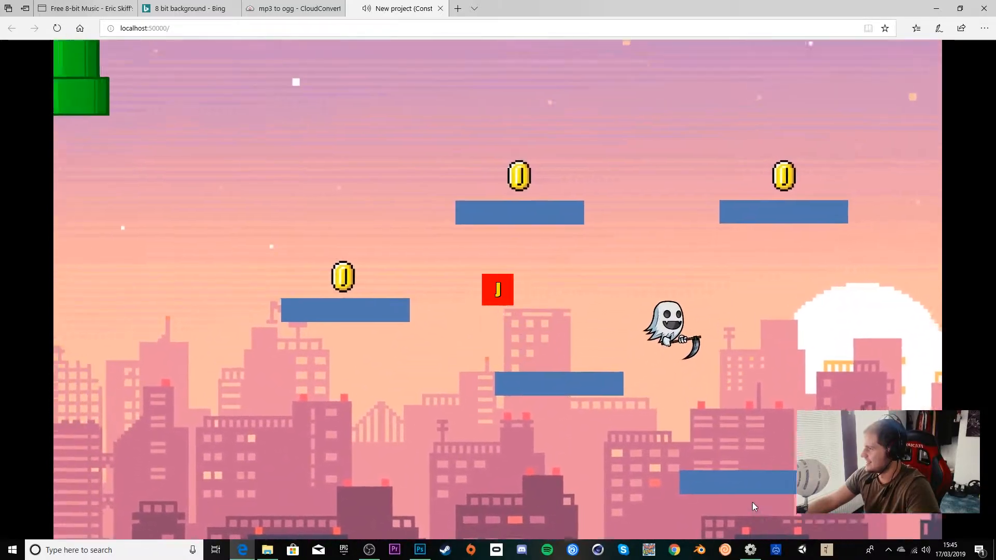
key(Up)
key(Right)
key(Up)
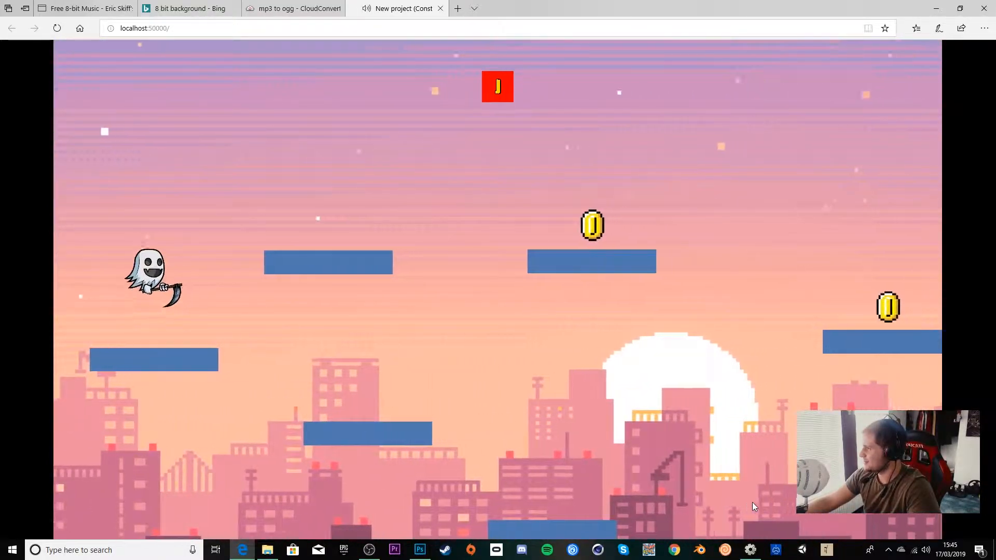
key(Up)
key(Right)
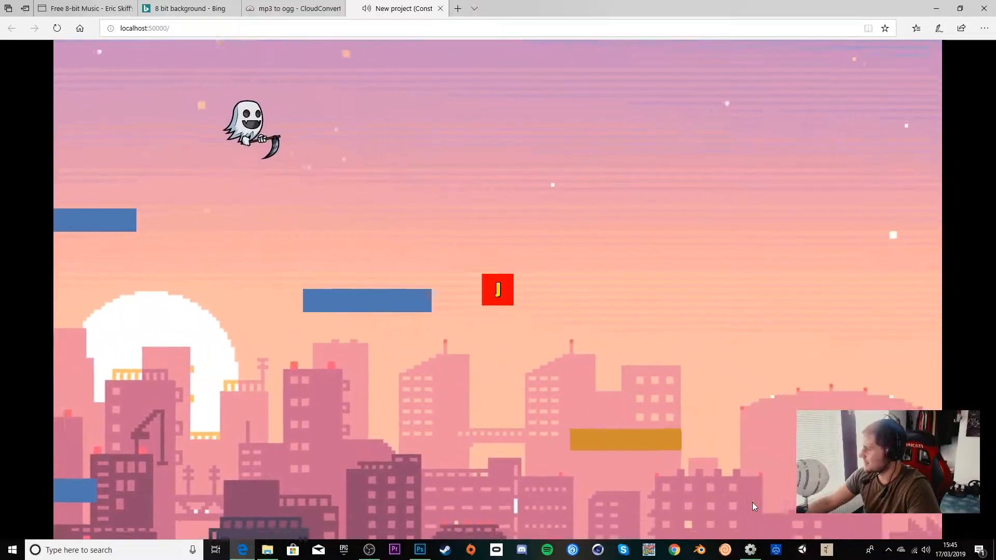
key(Left)
key(Right)
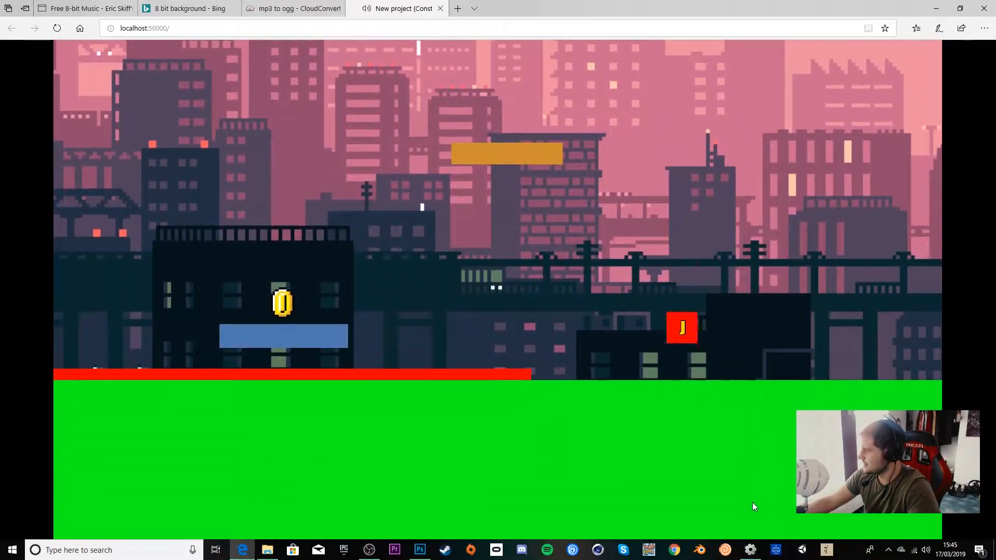
key(Right)
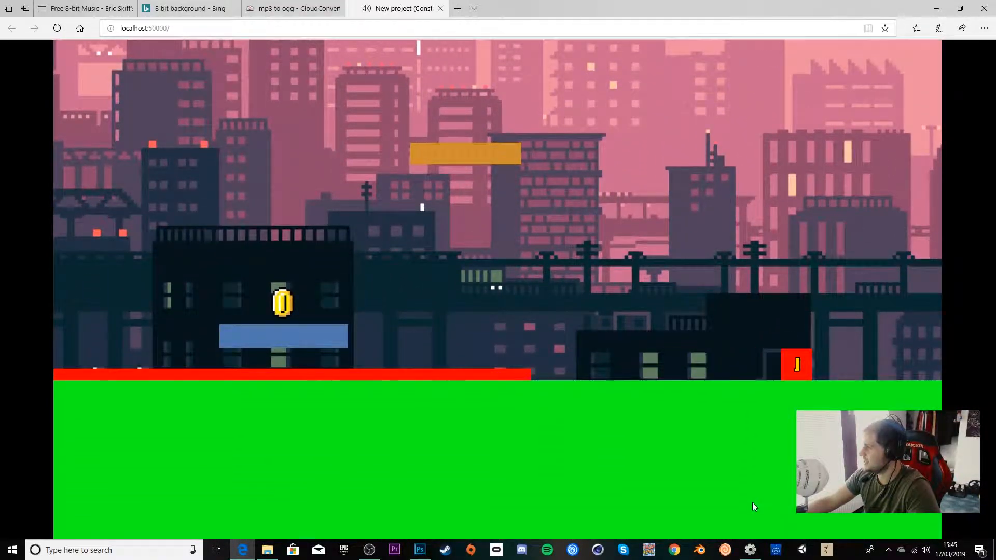
key(Right)
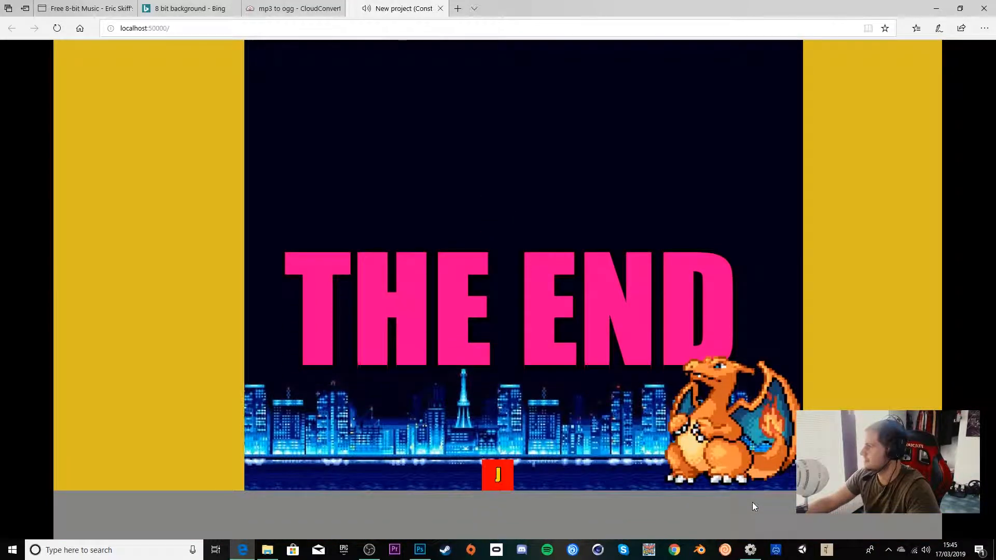
Step: Move and jump the player around the End screen to test the final layout
key(Left)
key(Up)
key(Right)
key(Right)
key(Up)
key(Left)
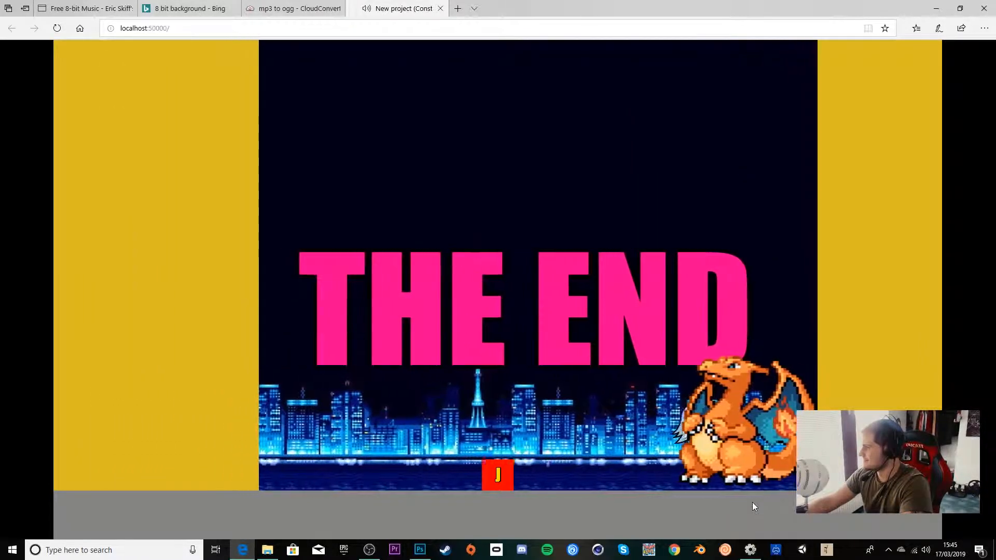
key(Up)
key(Right)
key(Up)
key(Right)
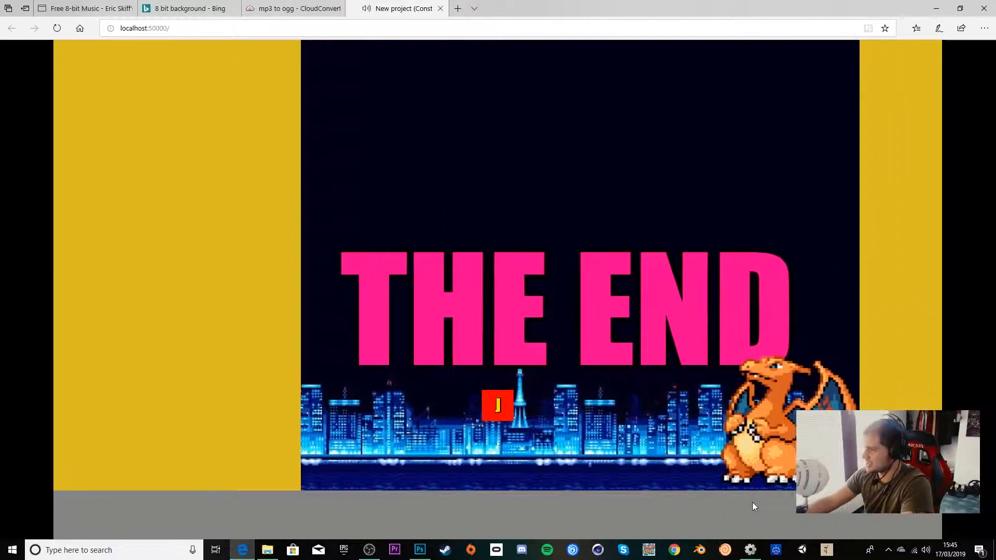
key(Right)
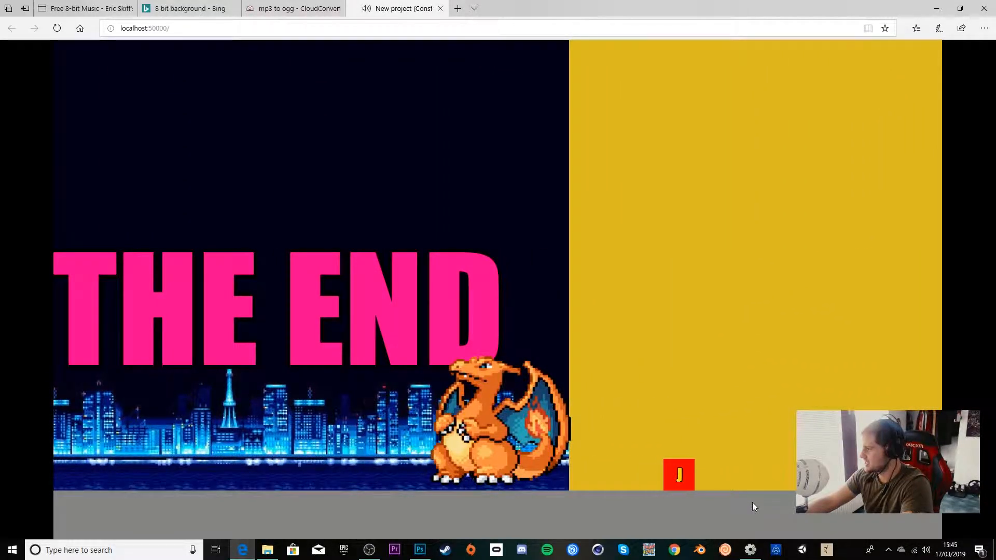
key(Up)
key(Left)
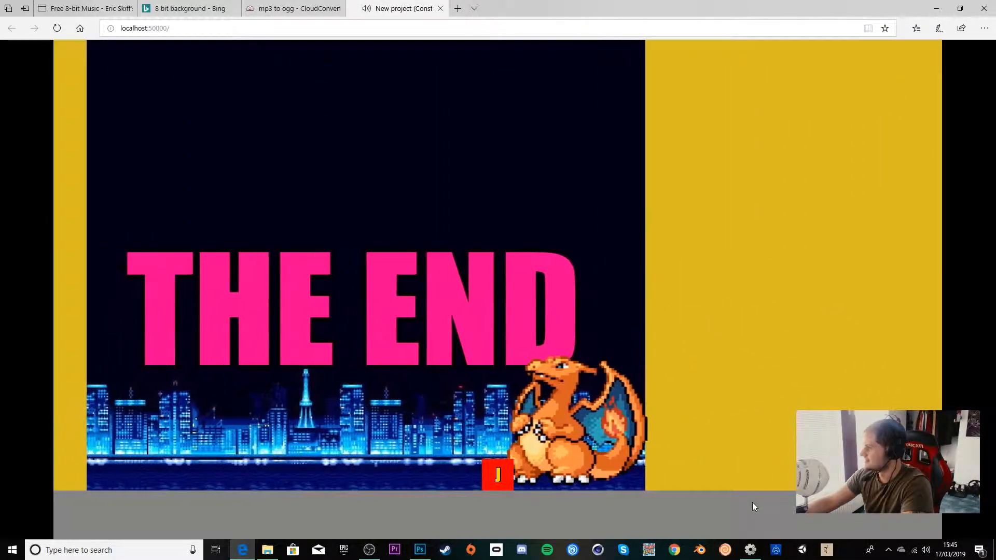
key(Up)
key(Left)
key(Up)
key(Right)
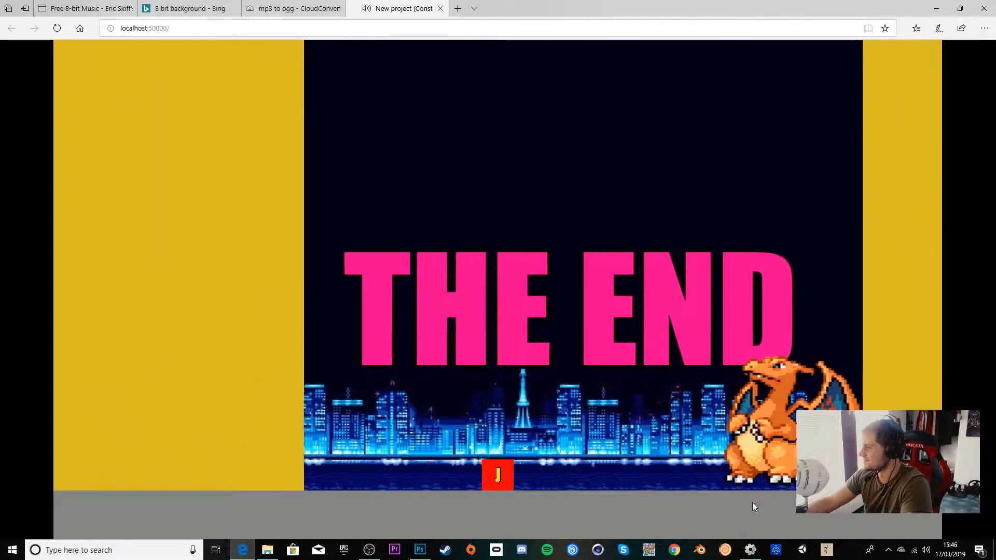
key(Up)
key(Left)
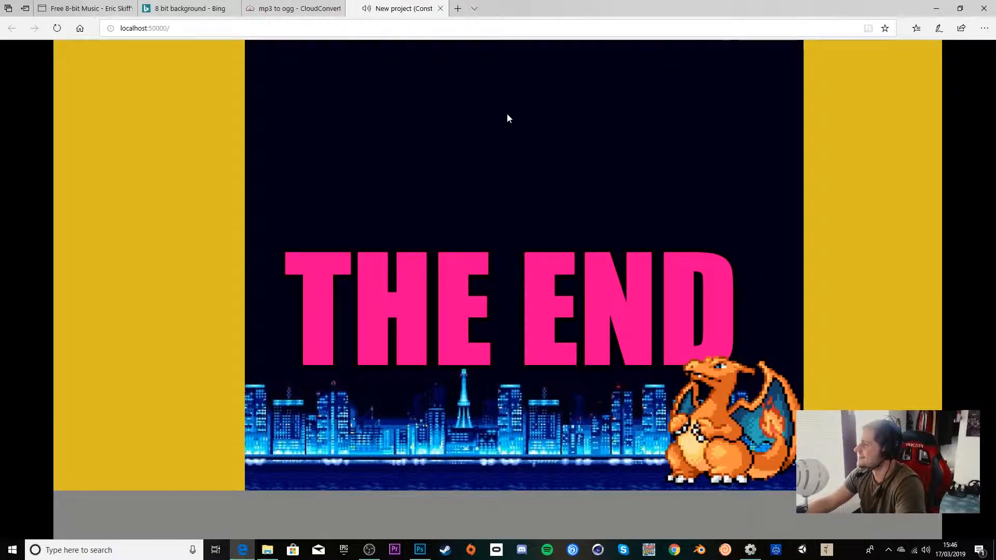
Step: Return to the editor and compare the events of Event sheet 1 with Event sheet 2
click(439, 9)
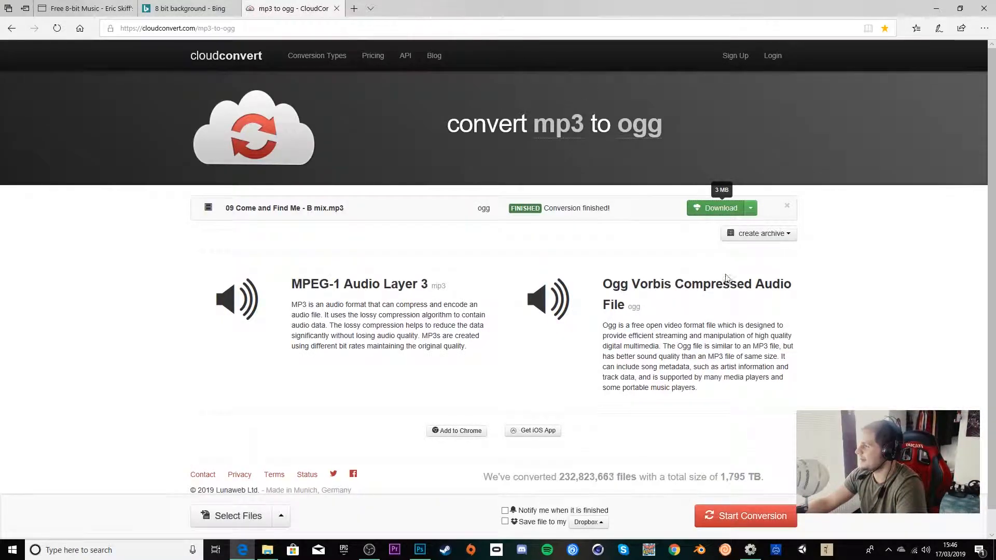
key(alt+Tab)
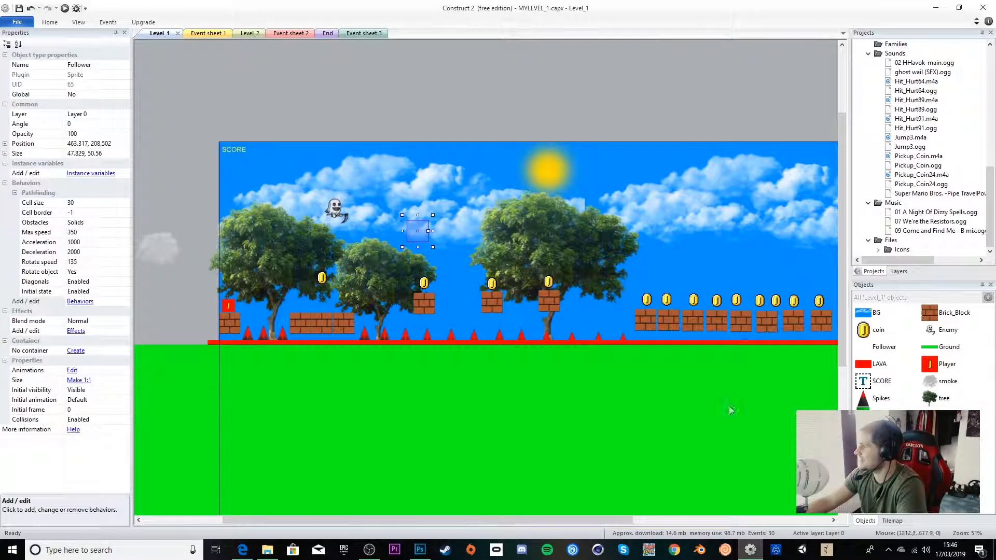
click(300, 34)
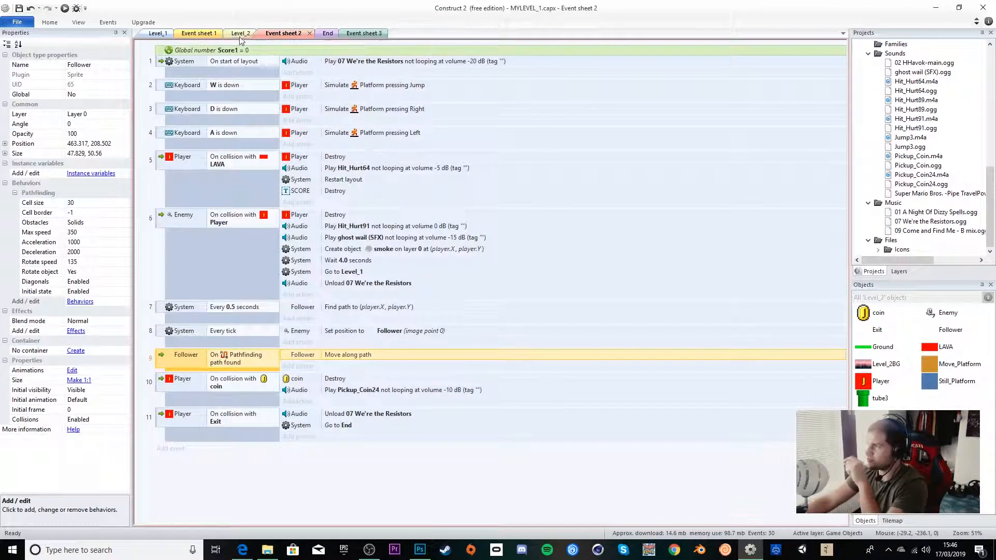
click(198, 33)
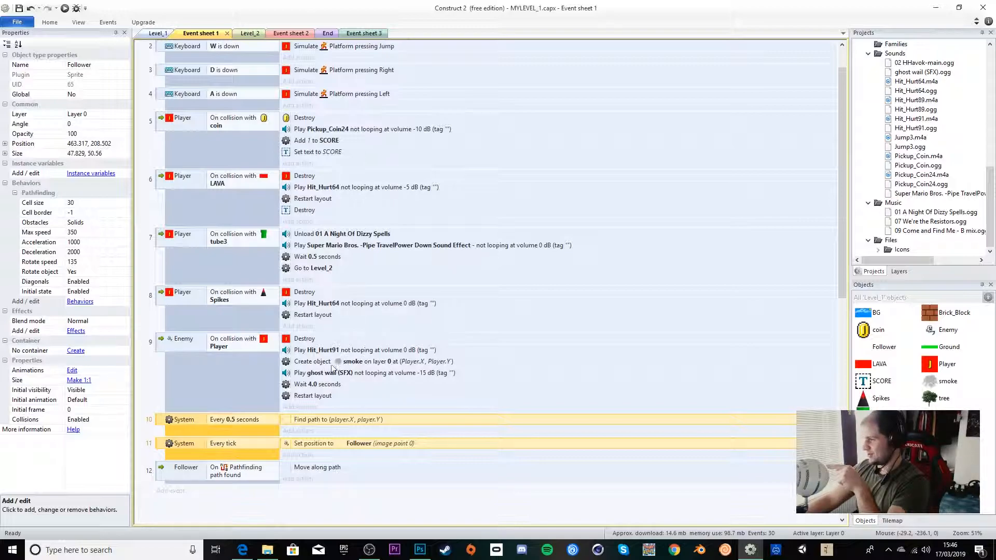
click(277, 34)
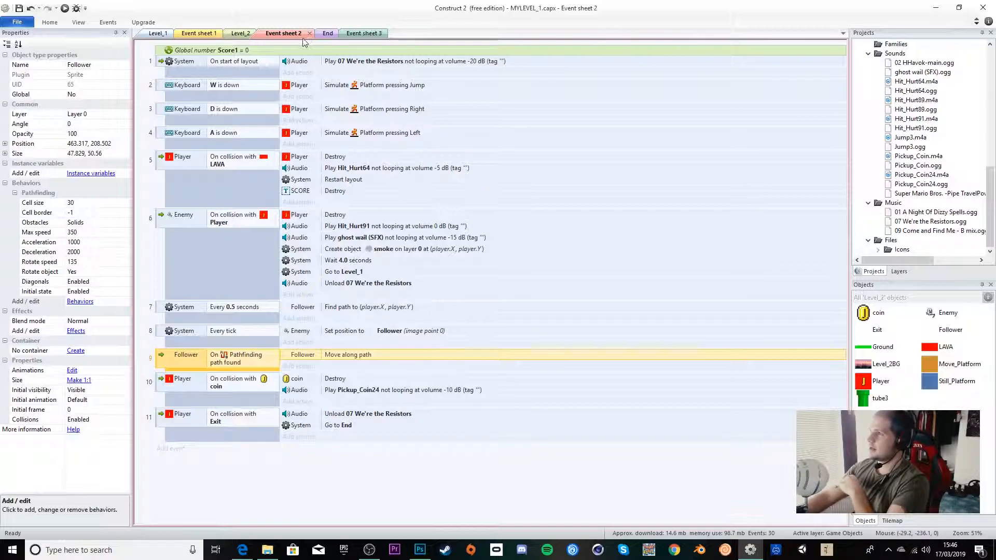
click(190, 35)
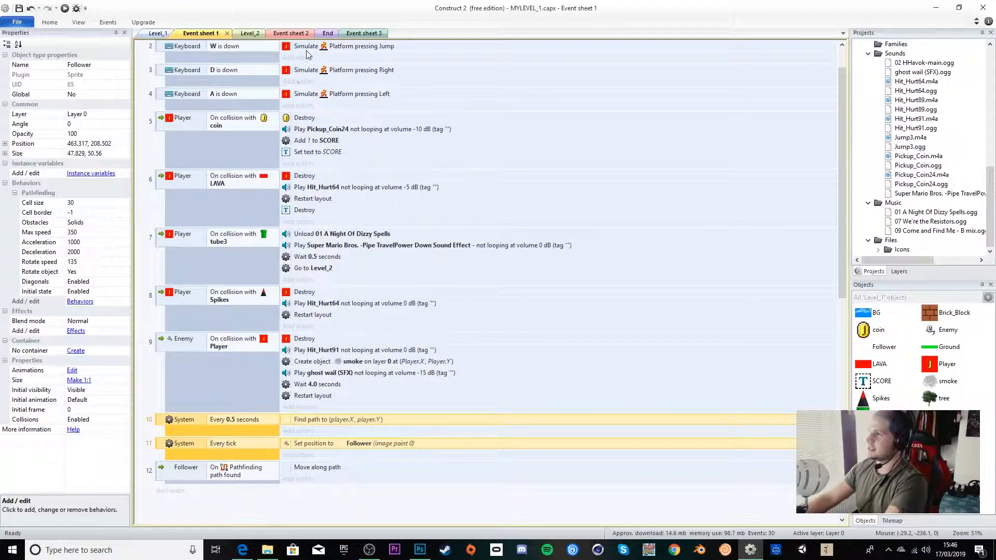
click(301, 34)
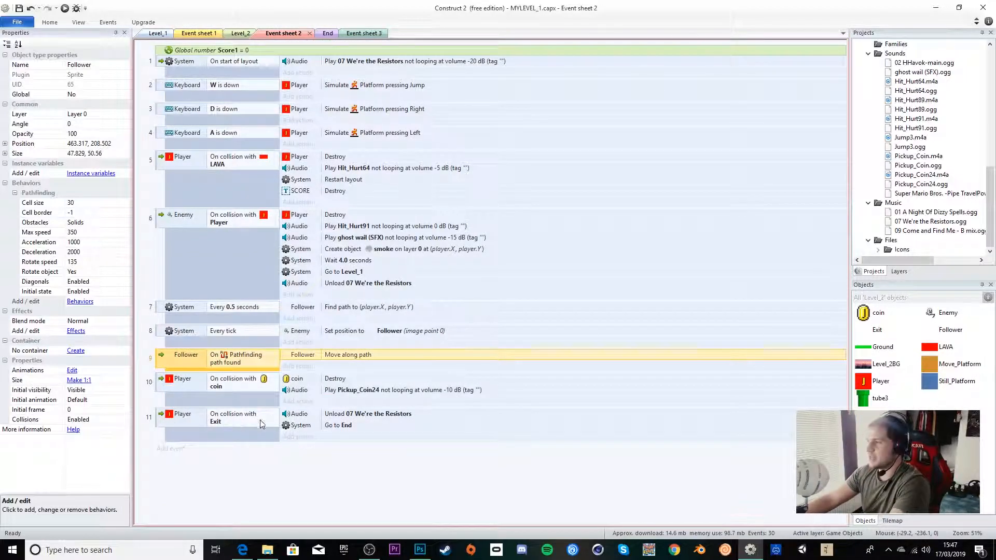
Step: Review the Level_2 layout, Event sheet 2, the End layout and Event sheet 3, then go back to Level_1
click(241, 34)
middle_drag(772, 351, 555, 355)
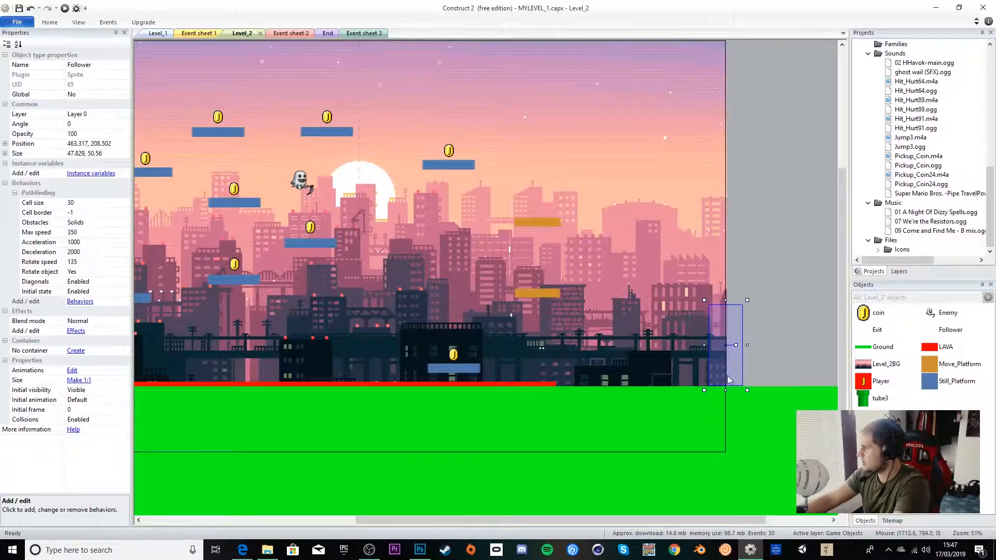
click(278, 35)
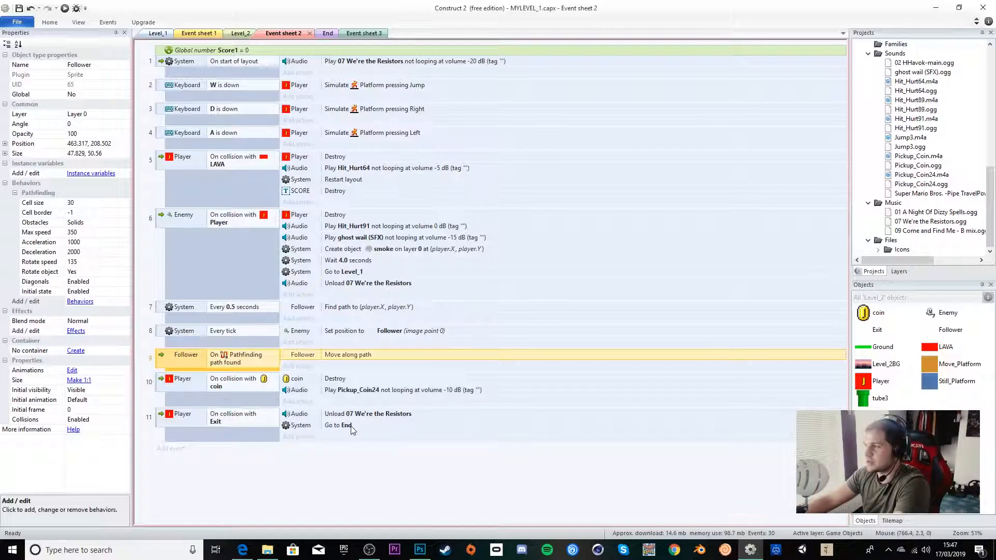
click(322, 34)
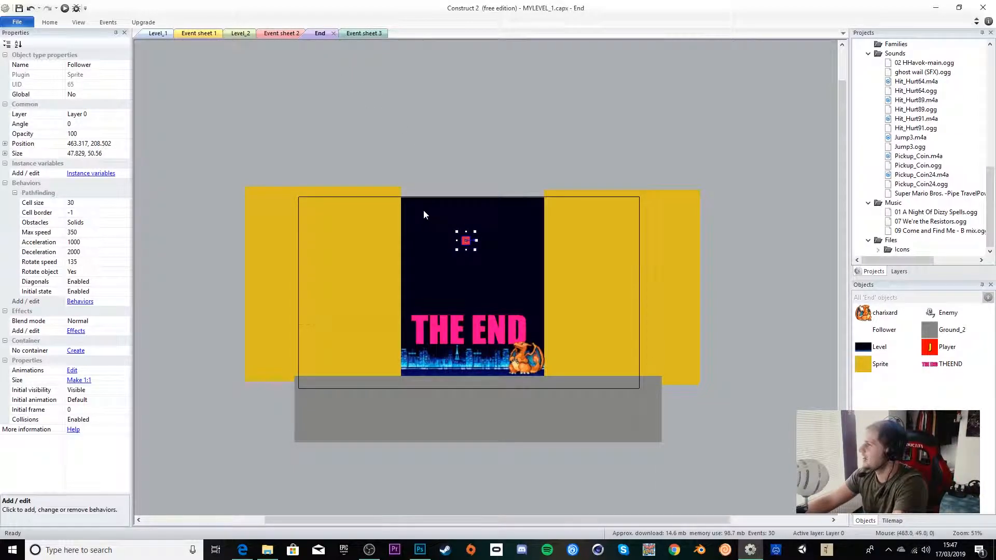
click(363, 34)
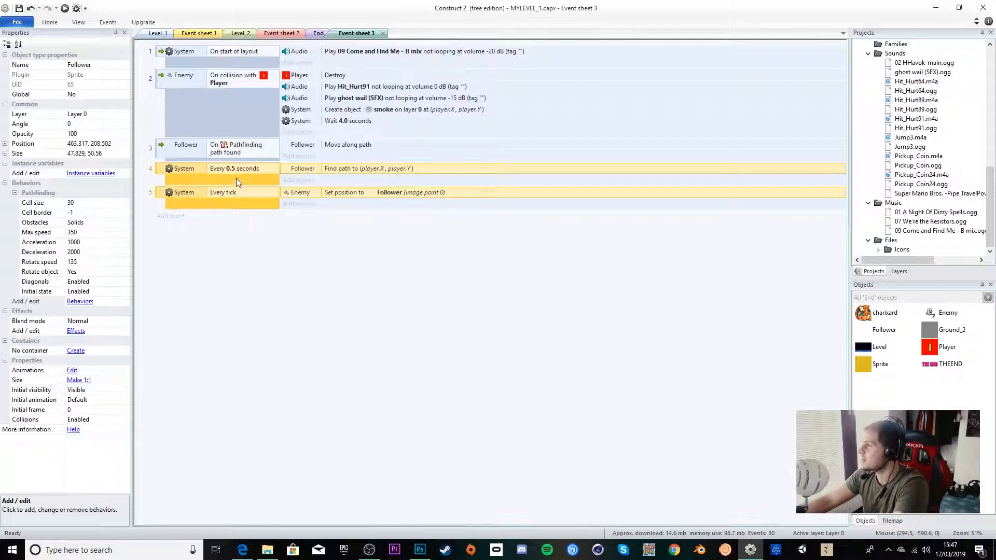
click(158, 33)
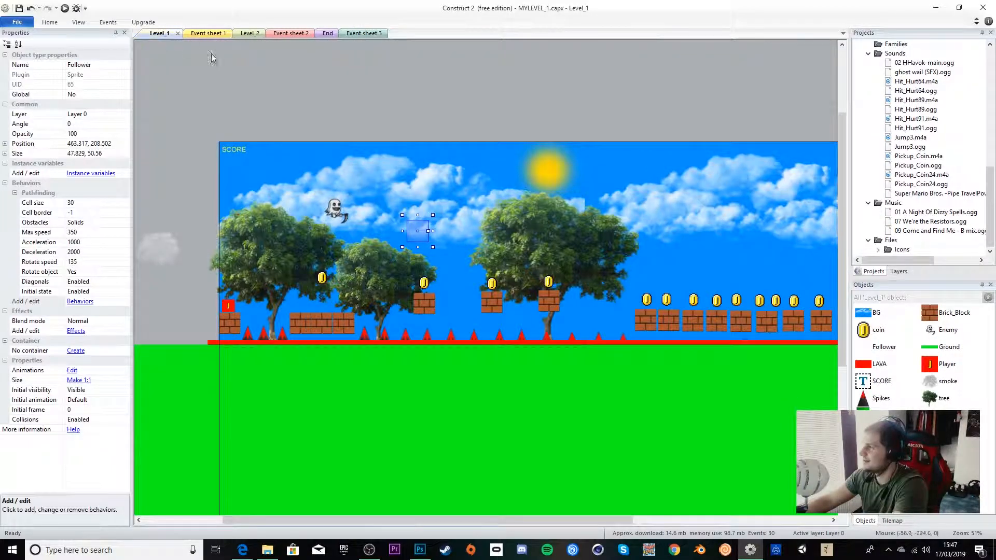
scroll(586, 217, down, 1)
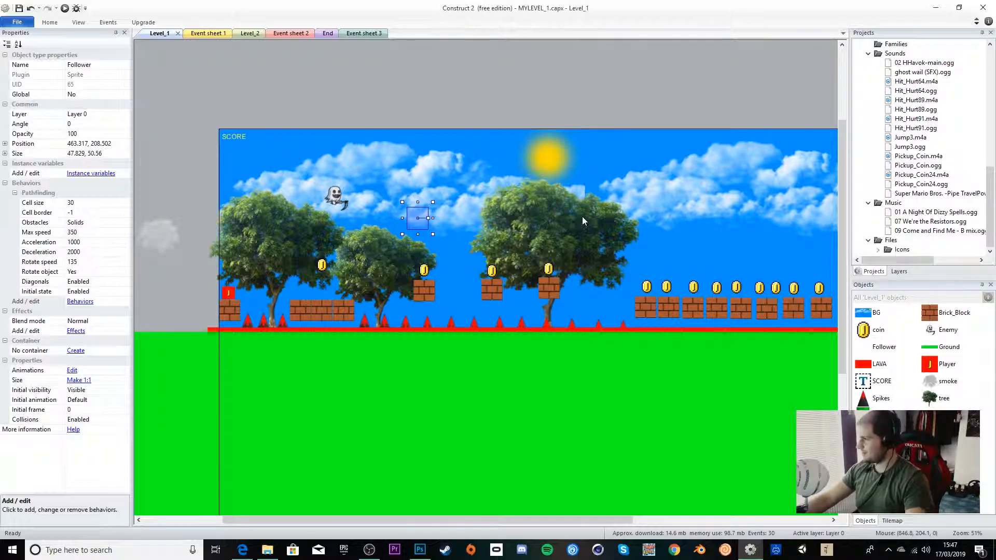
Step: Zoom out on the Level_1 layout, then review Event sheet 3, the End layout and Event sheet 1
ctrl+scroll(582, 216, down, 2)
ctrl+scroll(581, 216, down, 2)
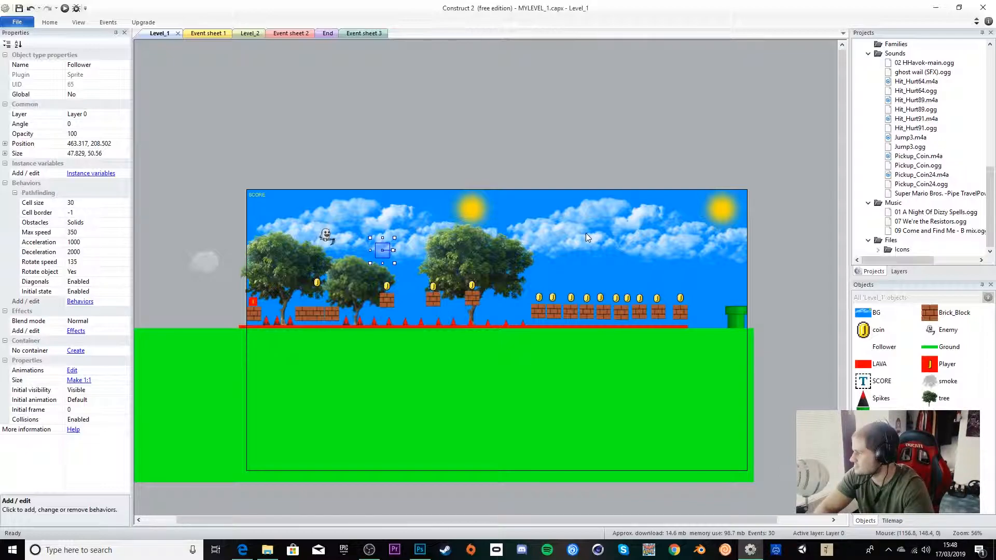
click(354, 33)
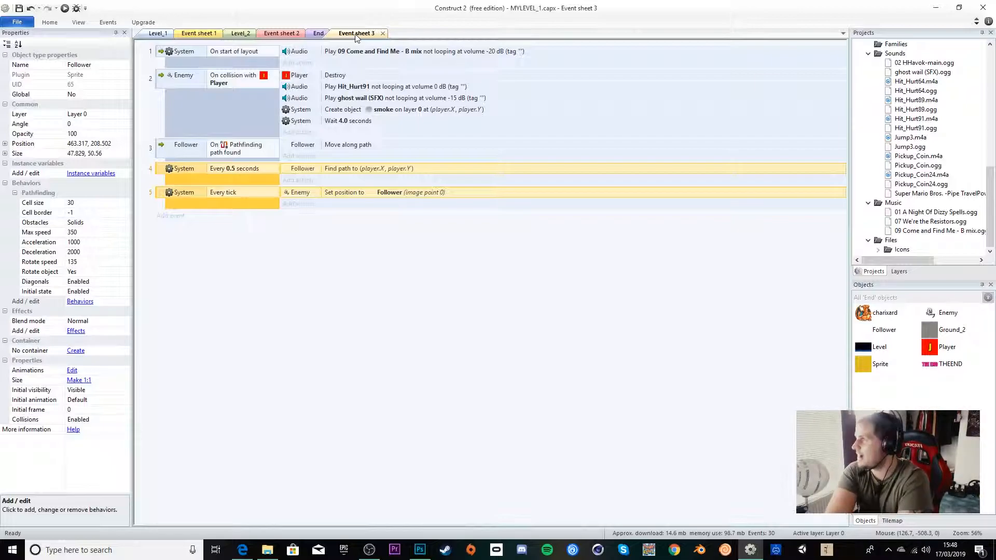
click(314, 33)
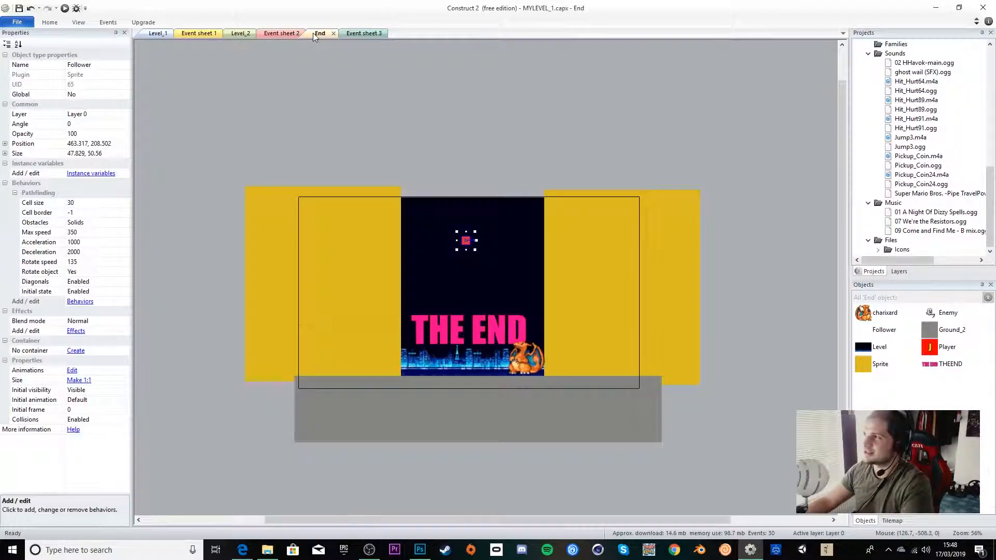
click(353, 33)
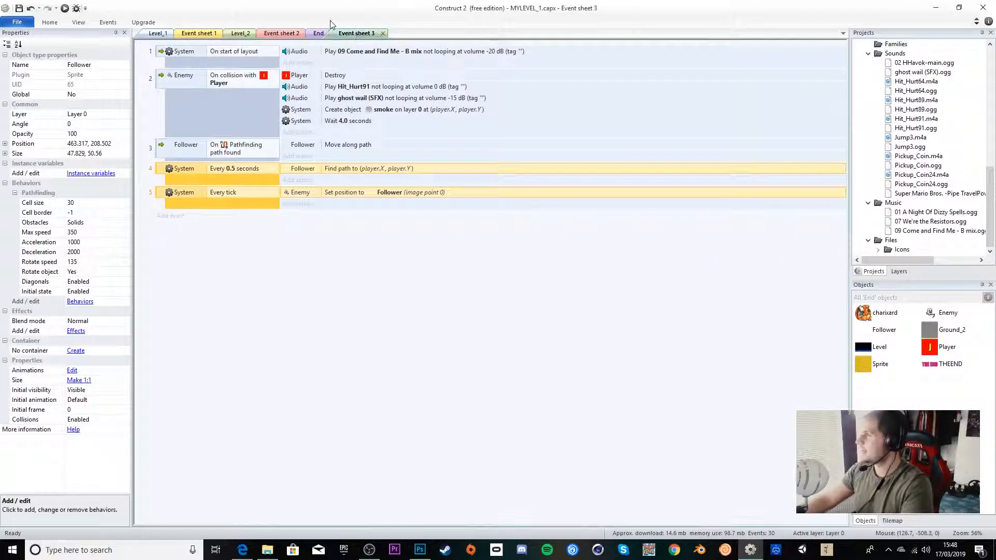
click(196, 33)
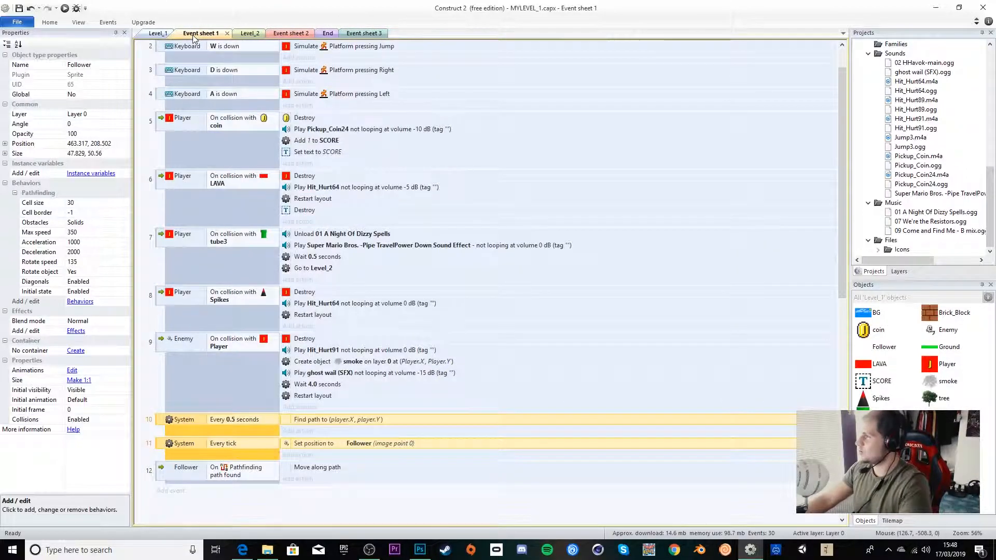
click(153, 33)
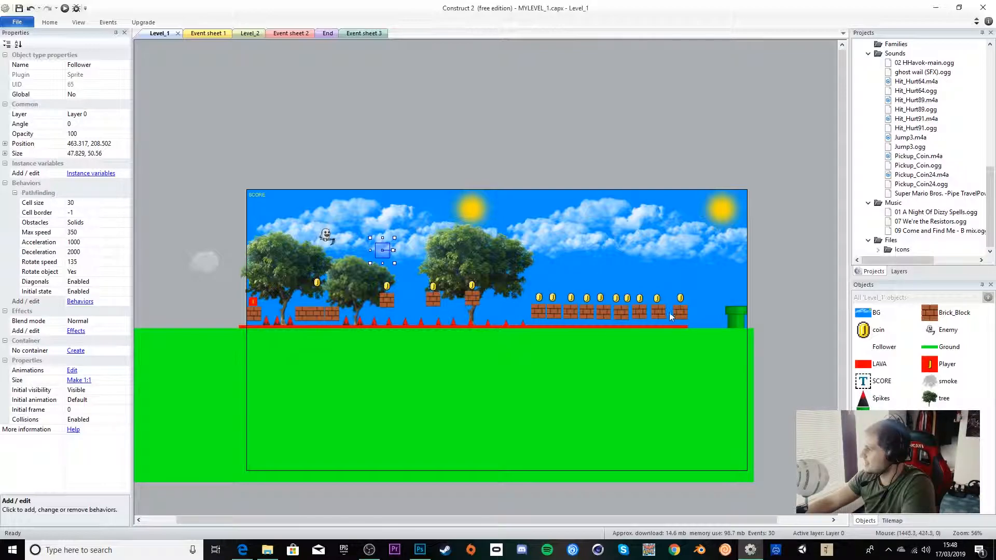
Step: Pan around the Level_2 layout to inspect its platforms, then view the End layout and return to Level_1
click(254, 36)
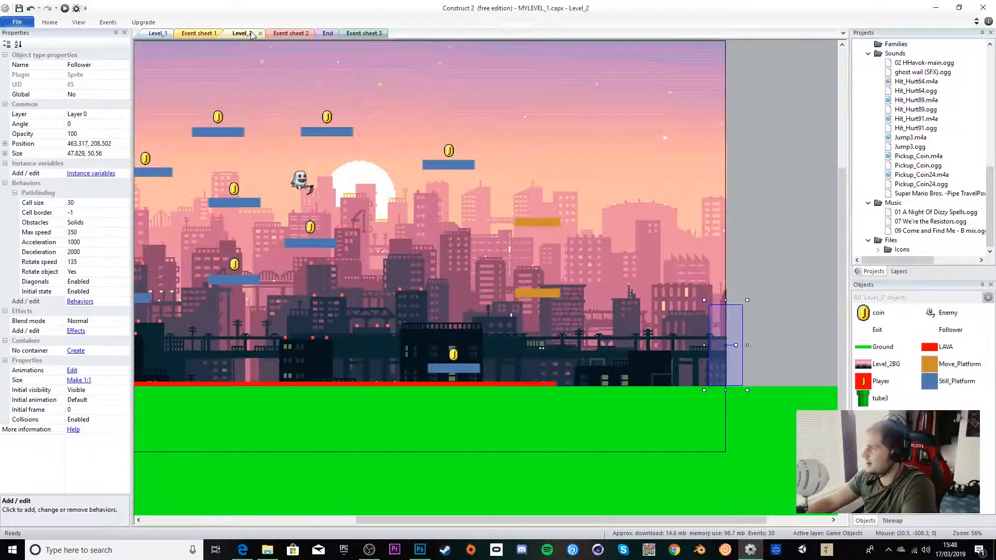
middle_drag(275, 255, 501, 281)
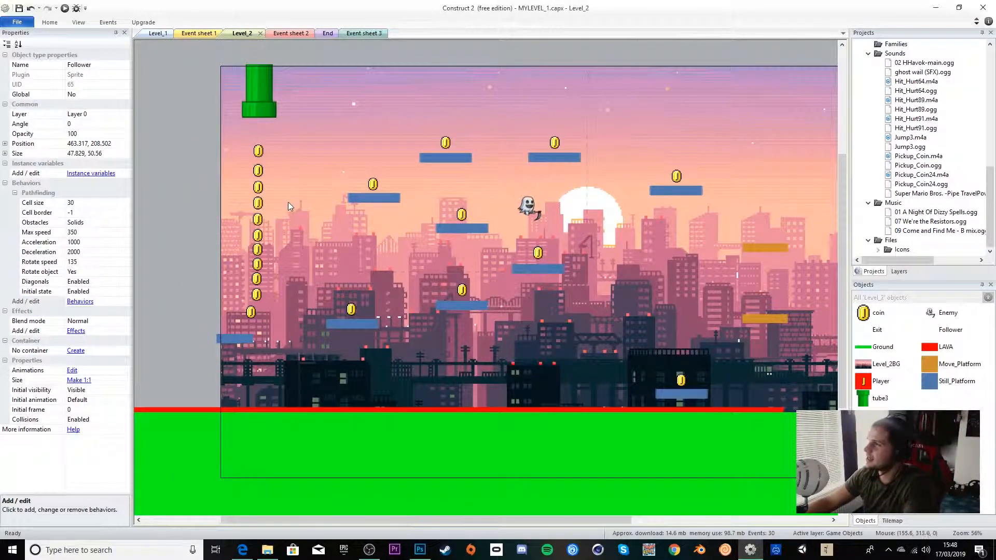
middle_drag(506, 222, 434, 199)
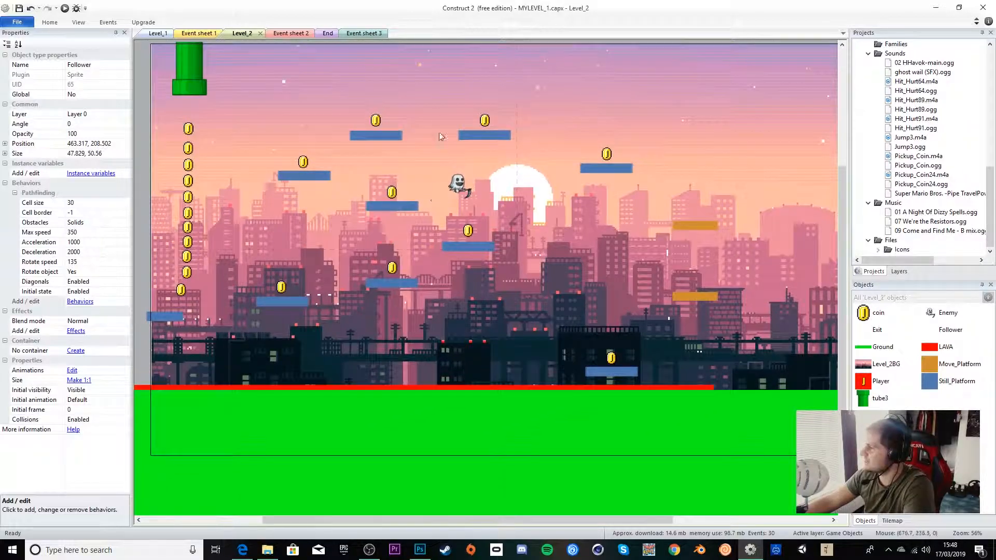
click(327, 34)
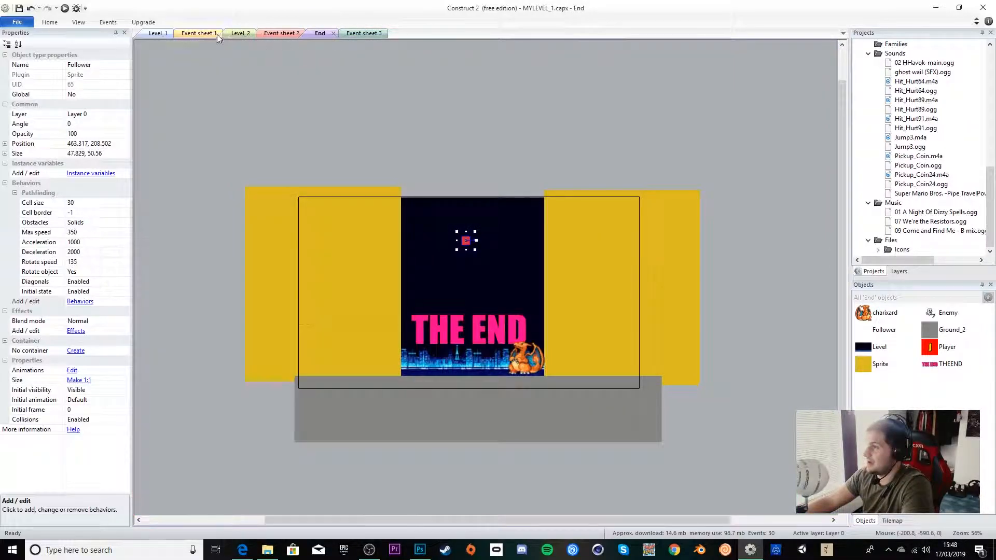
click(152, 33)
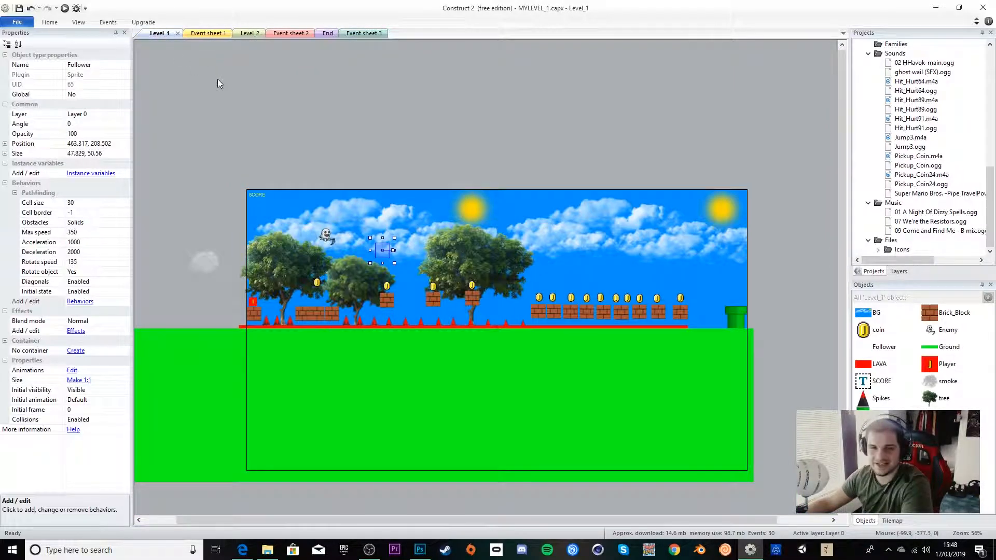